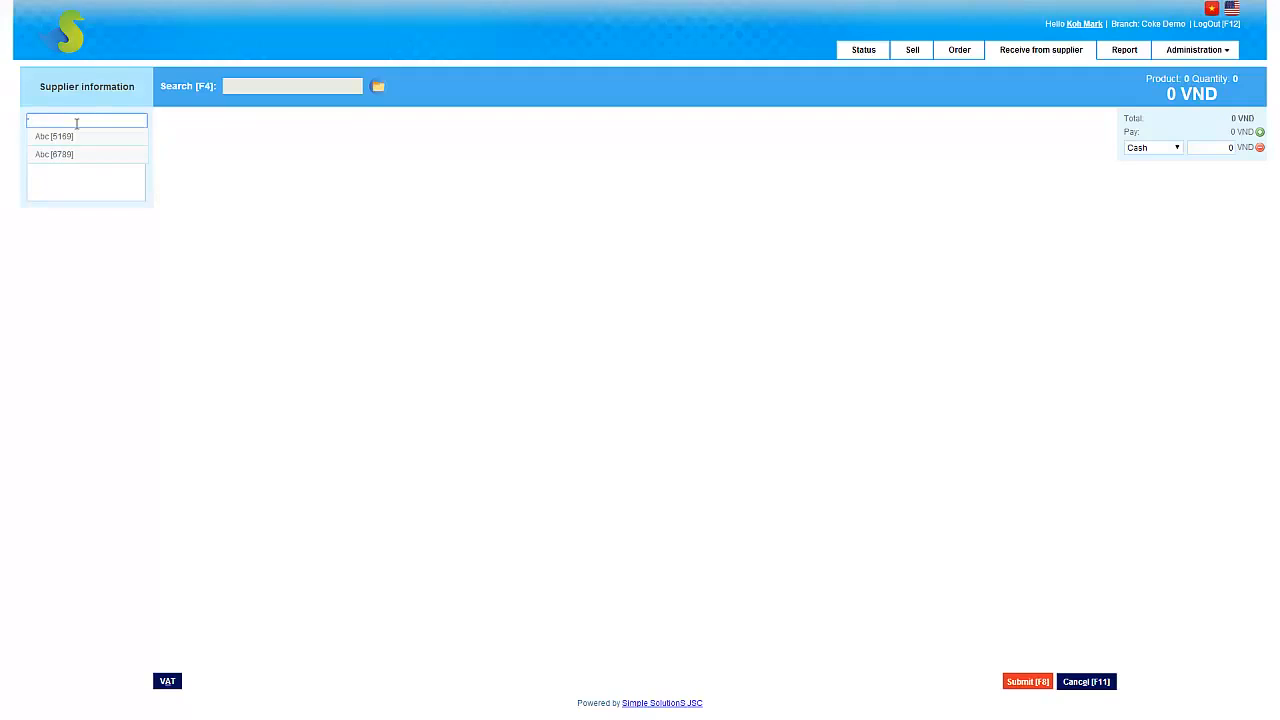
Step: Select the supplier Abc for the goods receipt by searching for its contact person's name
key(BackSpace)
text(ste)
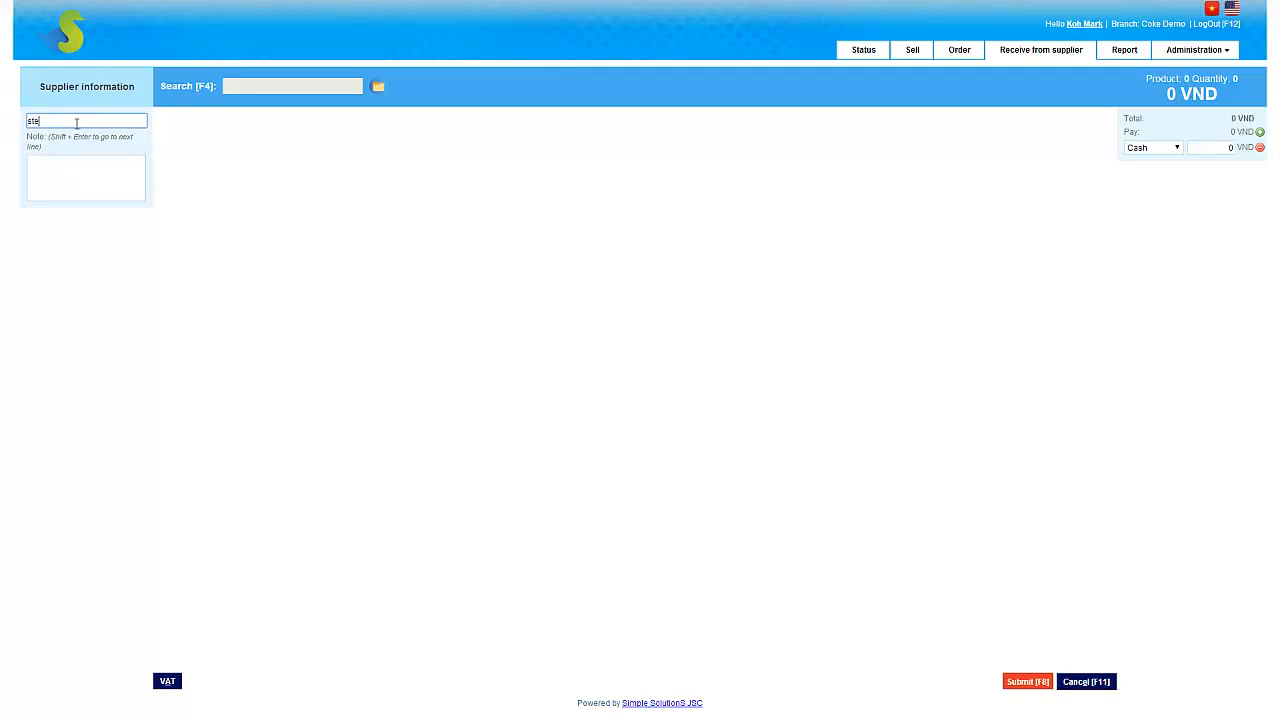
text(fan)
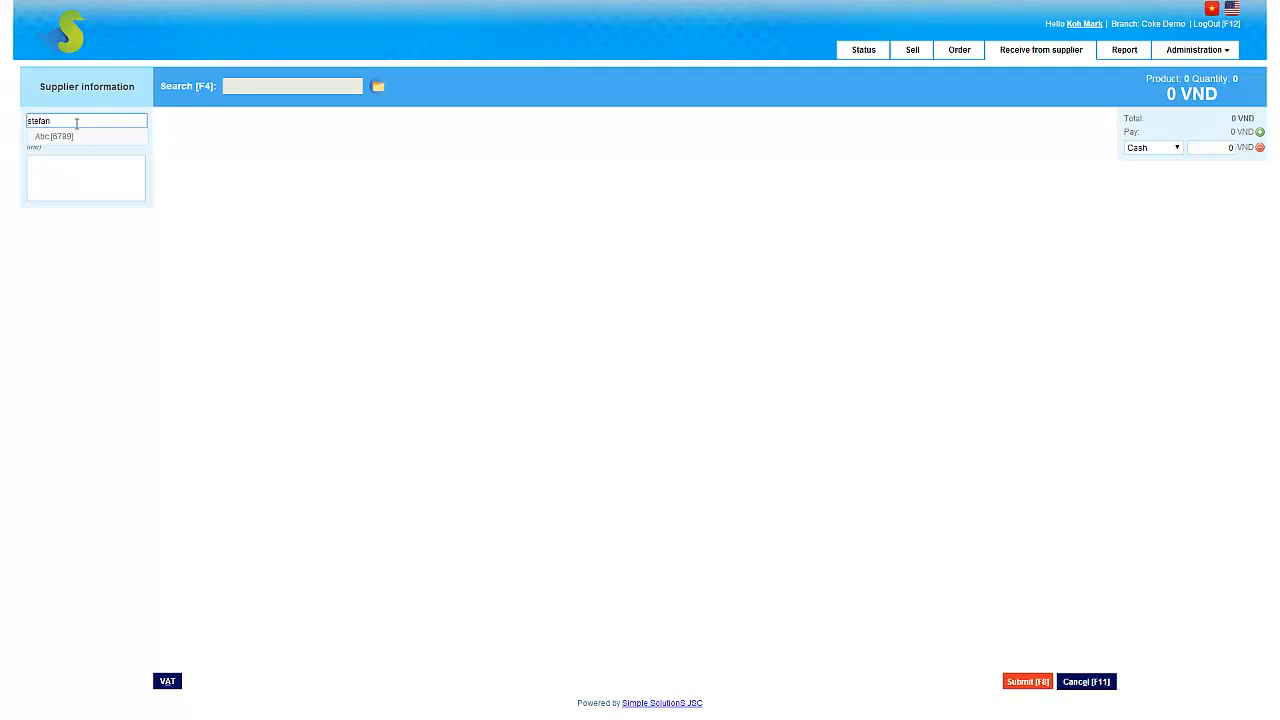
click(52, 138)
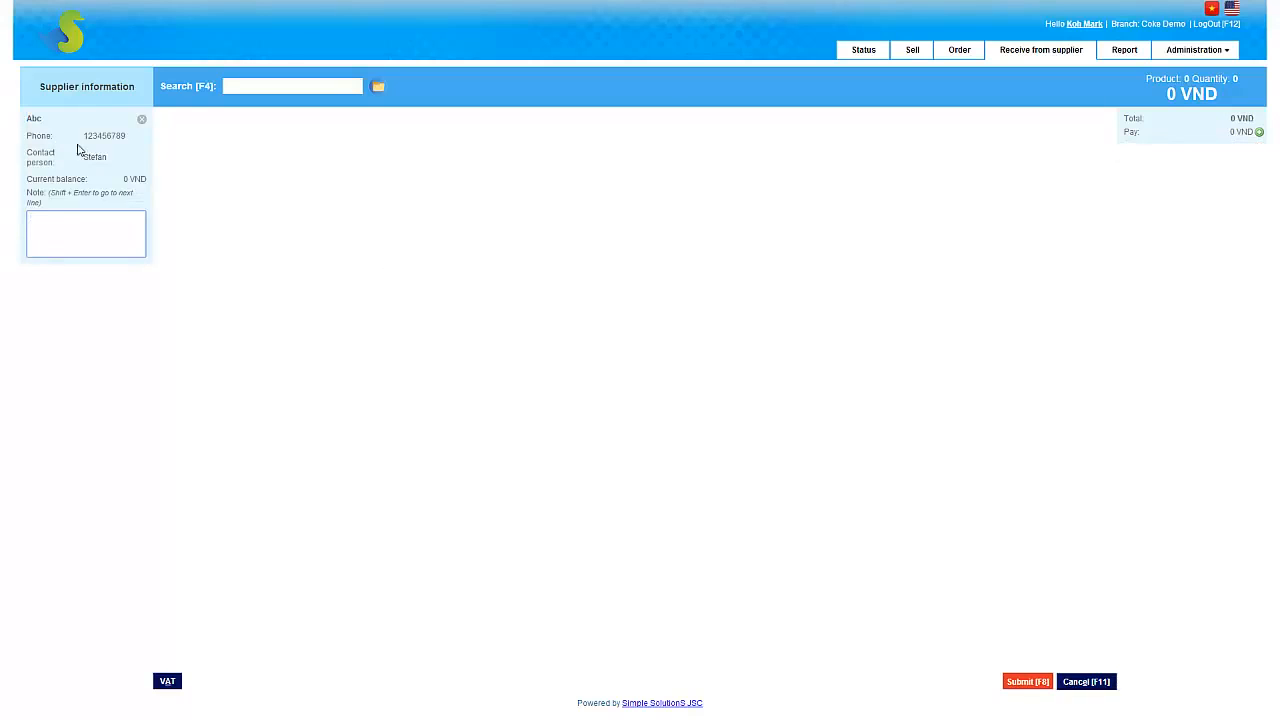
Step: Add the Adidas yellow face wash for normal skin 130g and the ACT sponge Bob Mouthwash for kids to the receipt
click(271, 85)
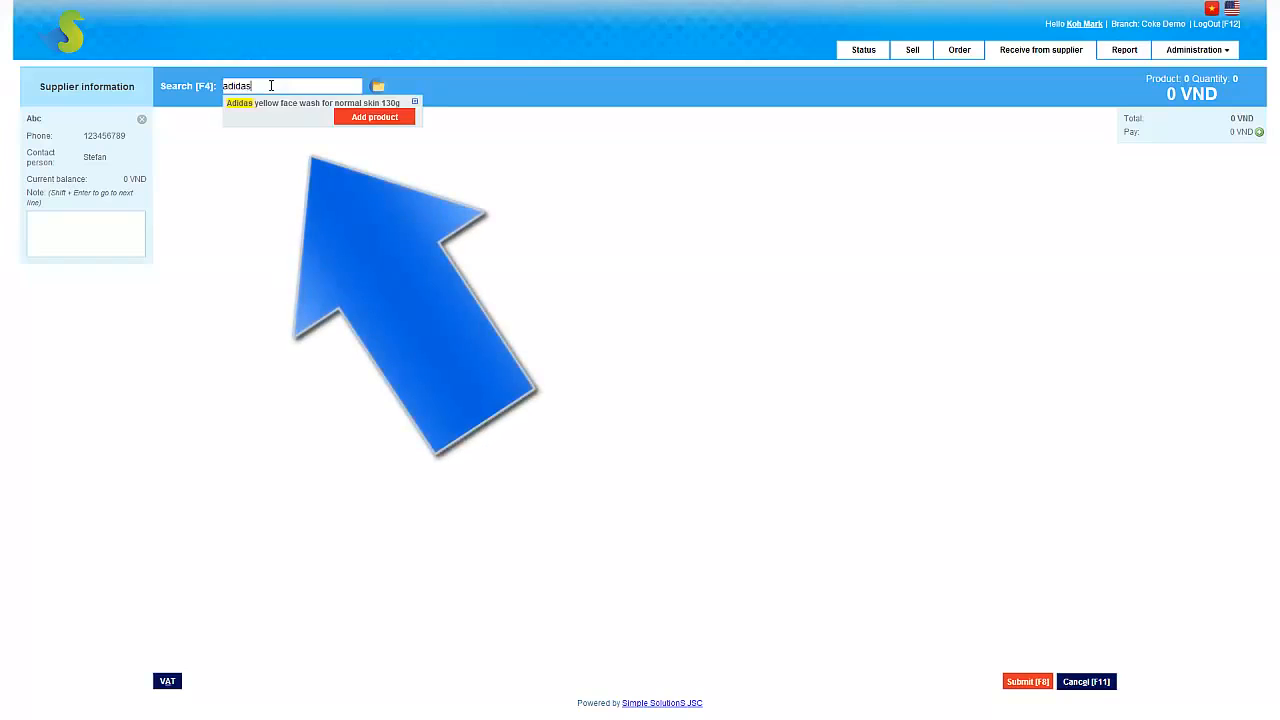
click(368, 119)
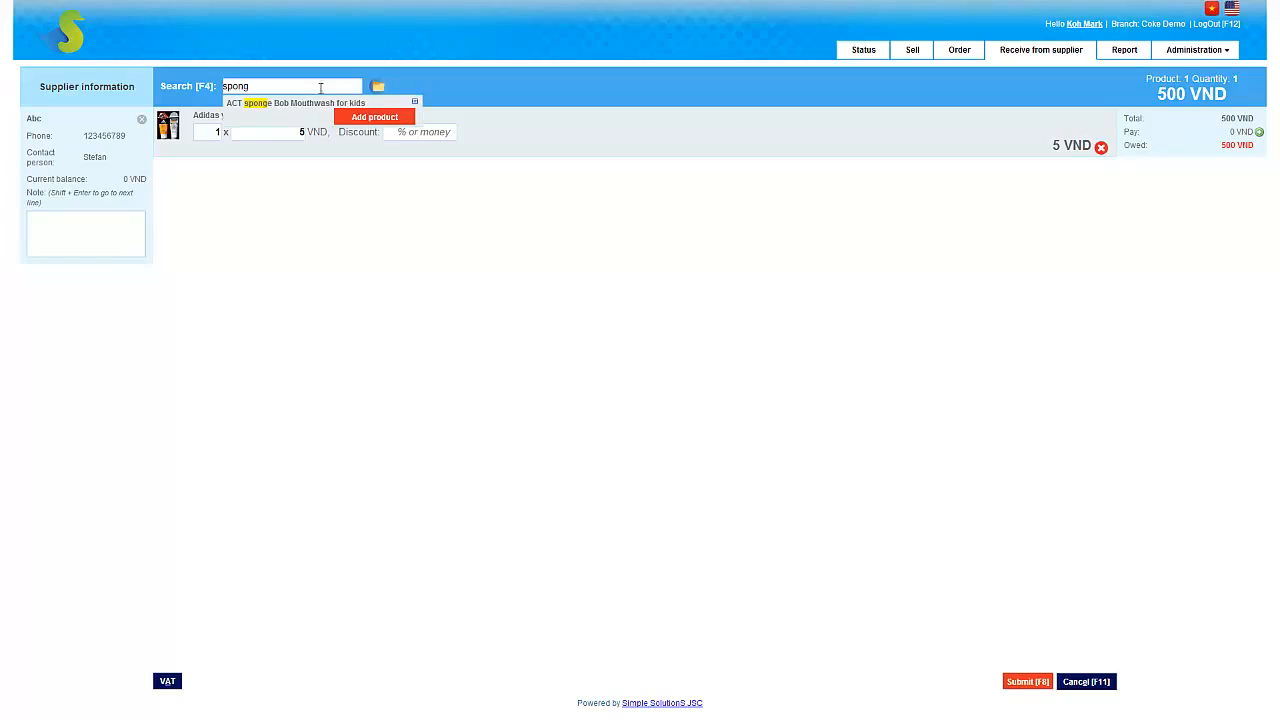
click(356, 117)
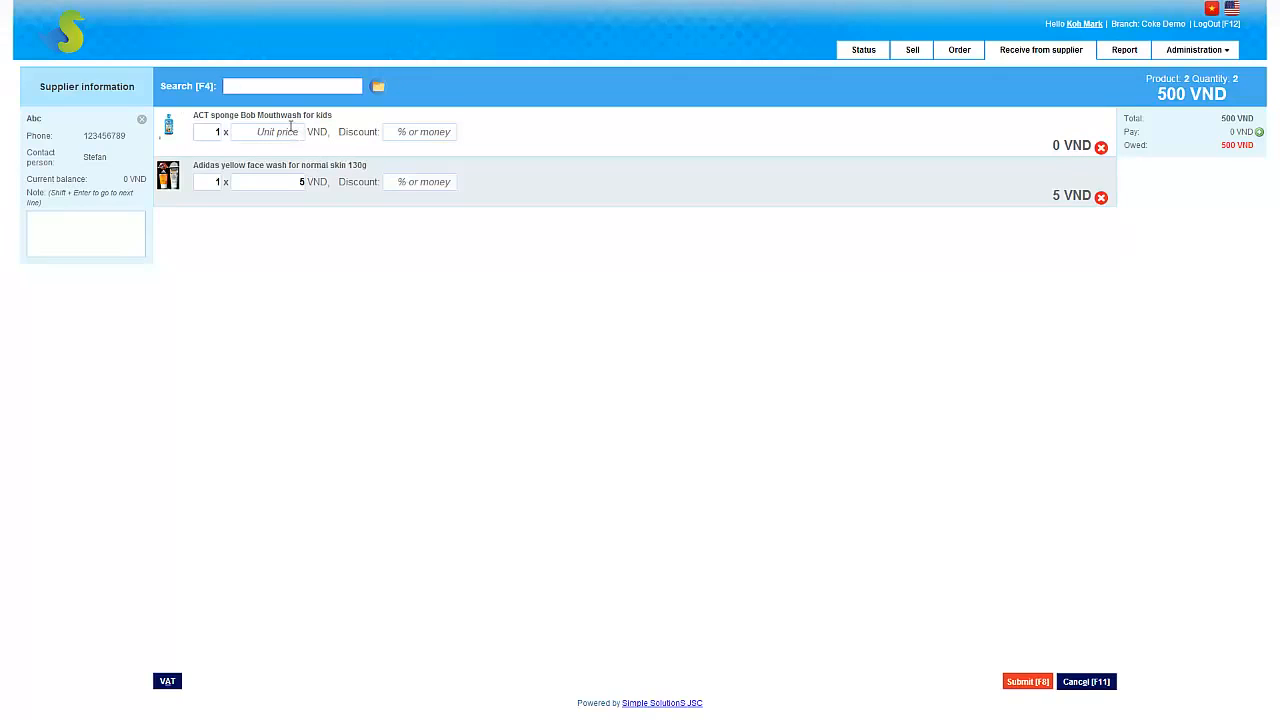
Step: Set the received quantity of the Adidas yellow face wash to 18
drag(294, 188, 310, 188)
click(214, 178)
text(8)
Step: Try a 10% discount on the Adidas yellow face wash line and clear it again
click(432, 185)
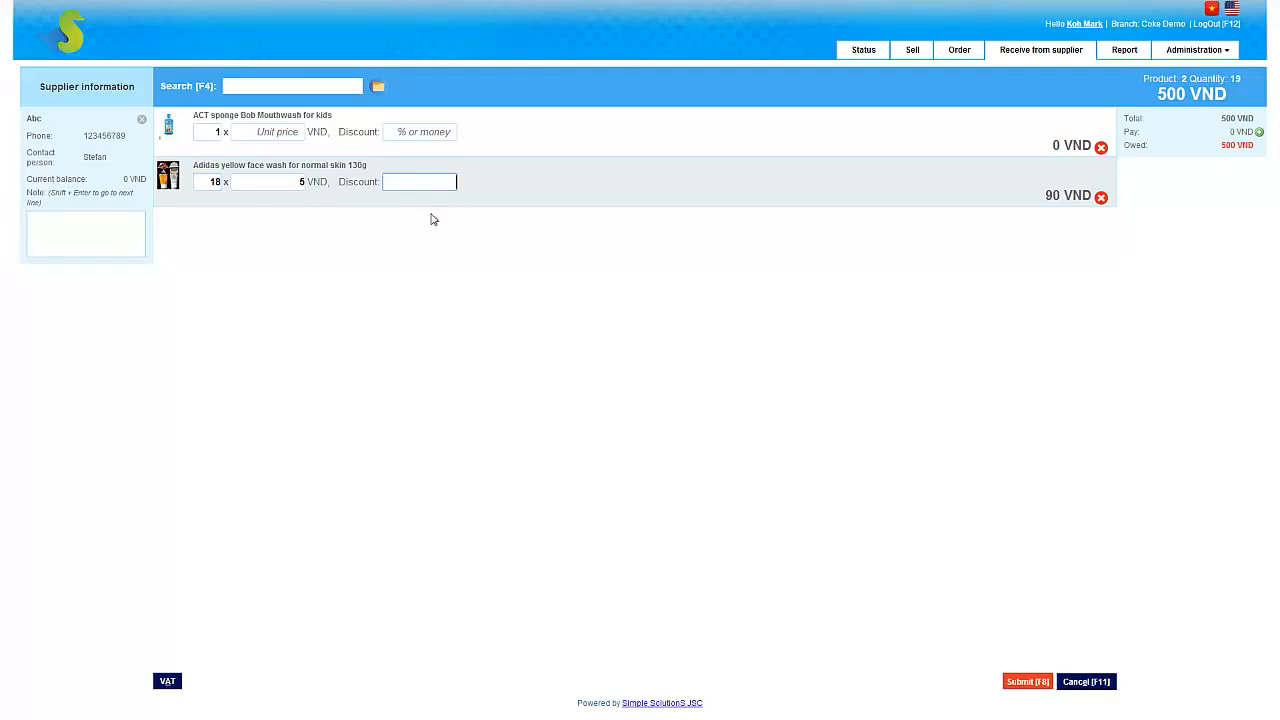
click(388, 228)
click(412, 182)
text(10%)
key(BackSpace)
key(BackSpace)
Step: Add VAT to the receipt at a tax rate of 7%
click(168, 684)
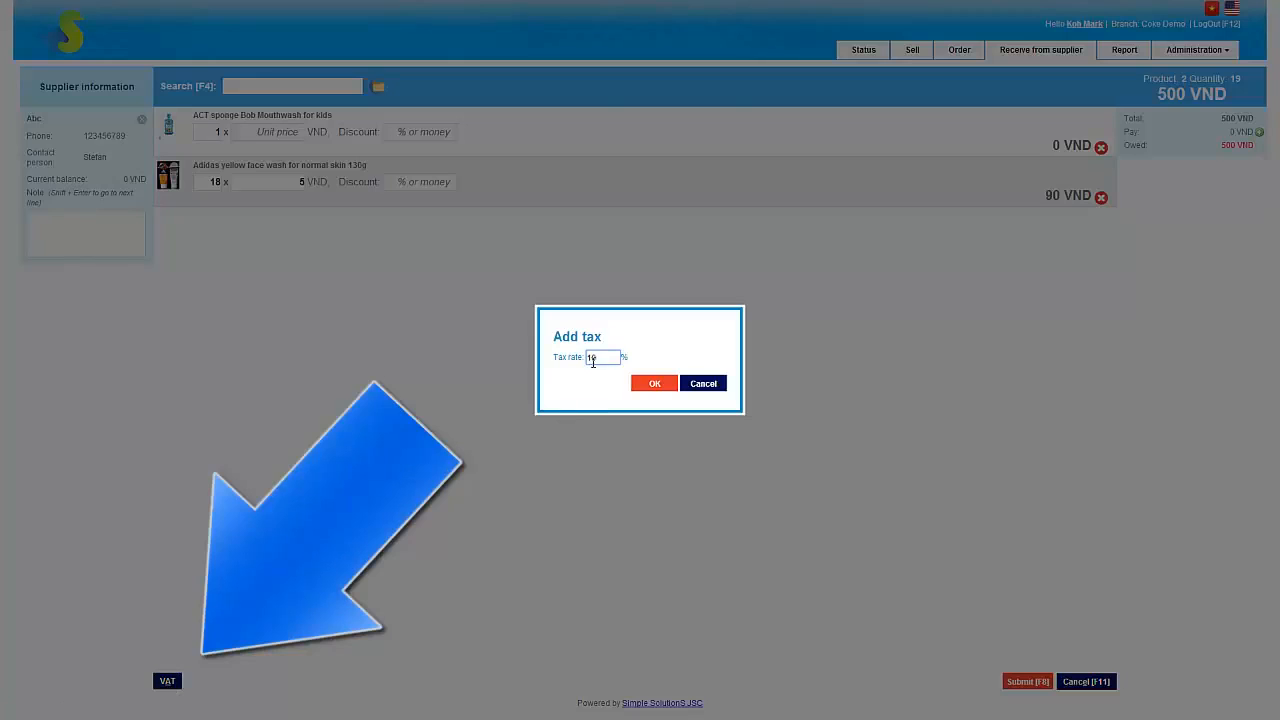
double_click(600, 357)
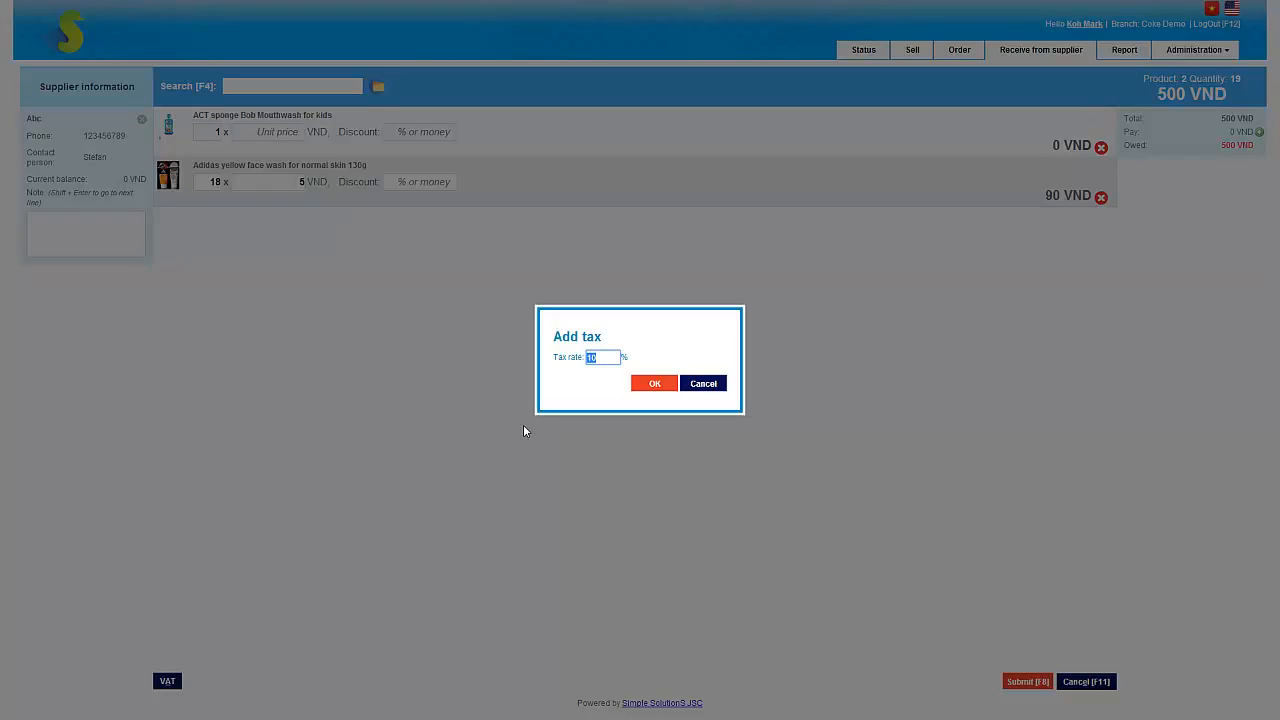
text(7)
click(651, 385)
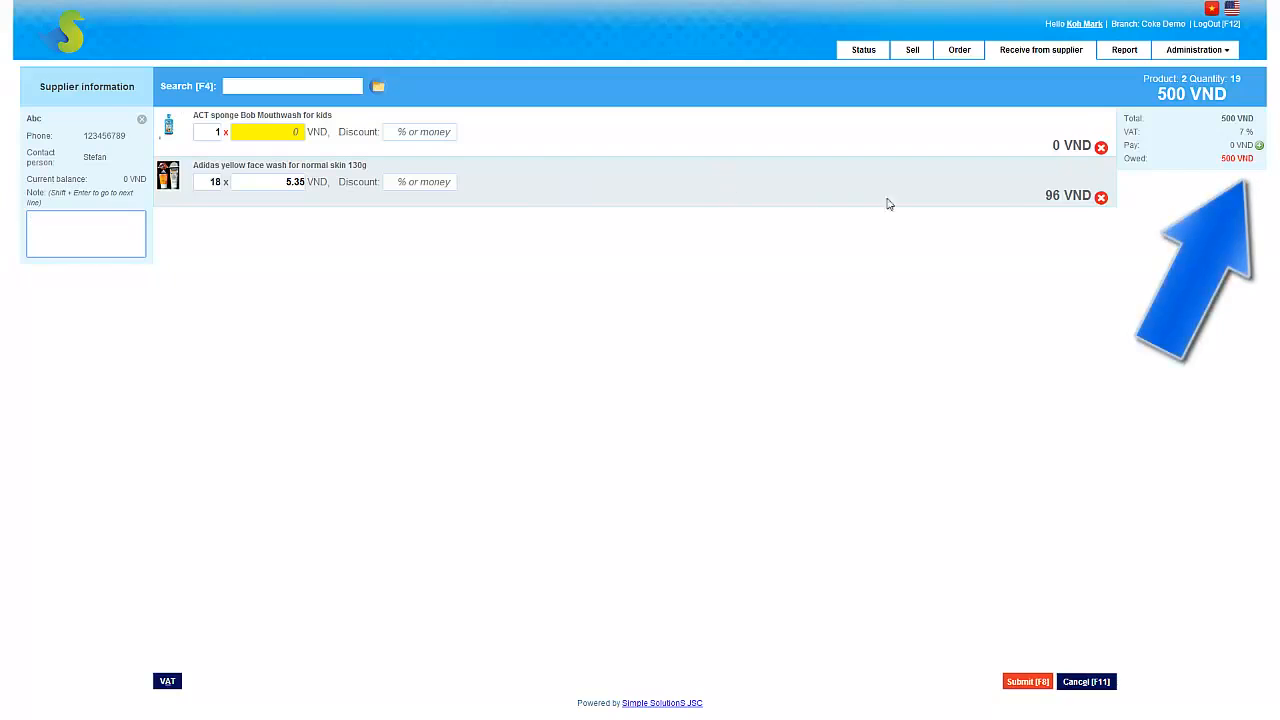
Step: Add a payment of 100 VND to the receipt, keeping Cash as the payment method
click(1261, 146)
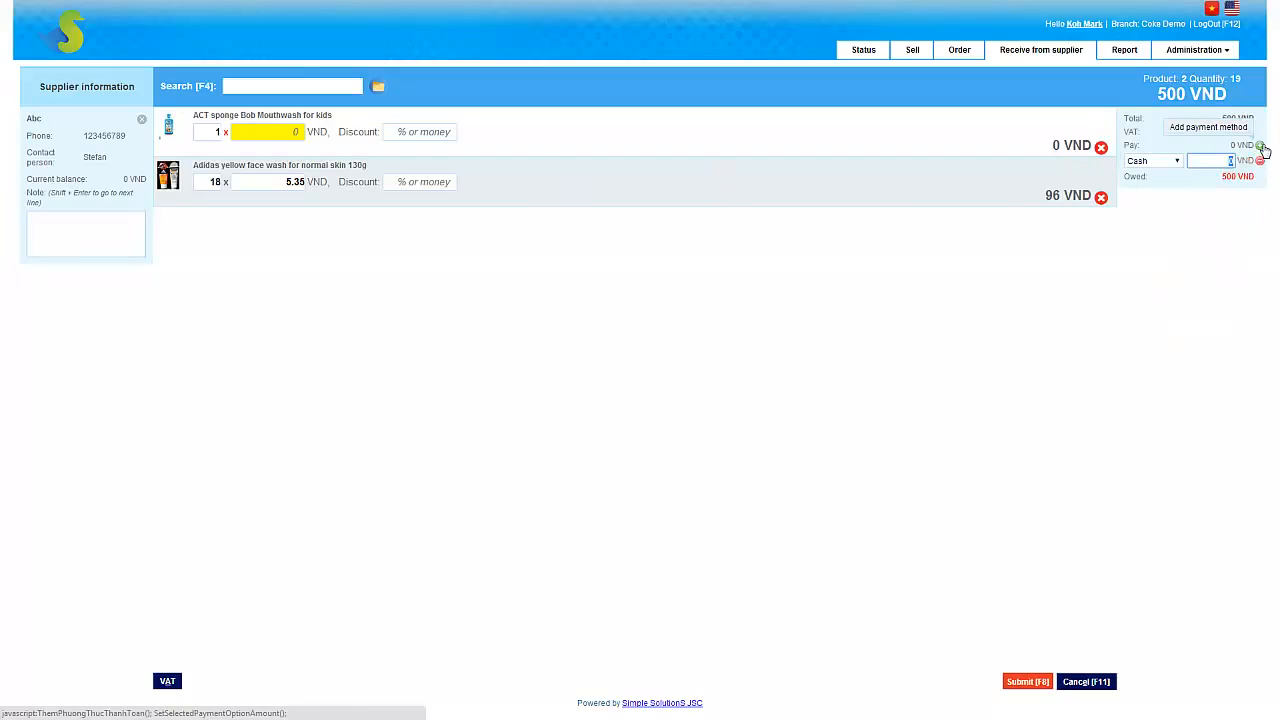
click(1174, 163)
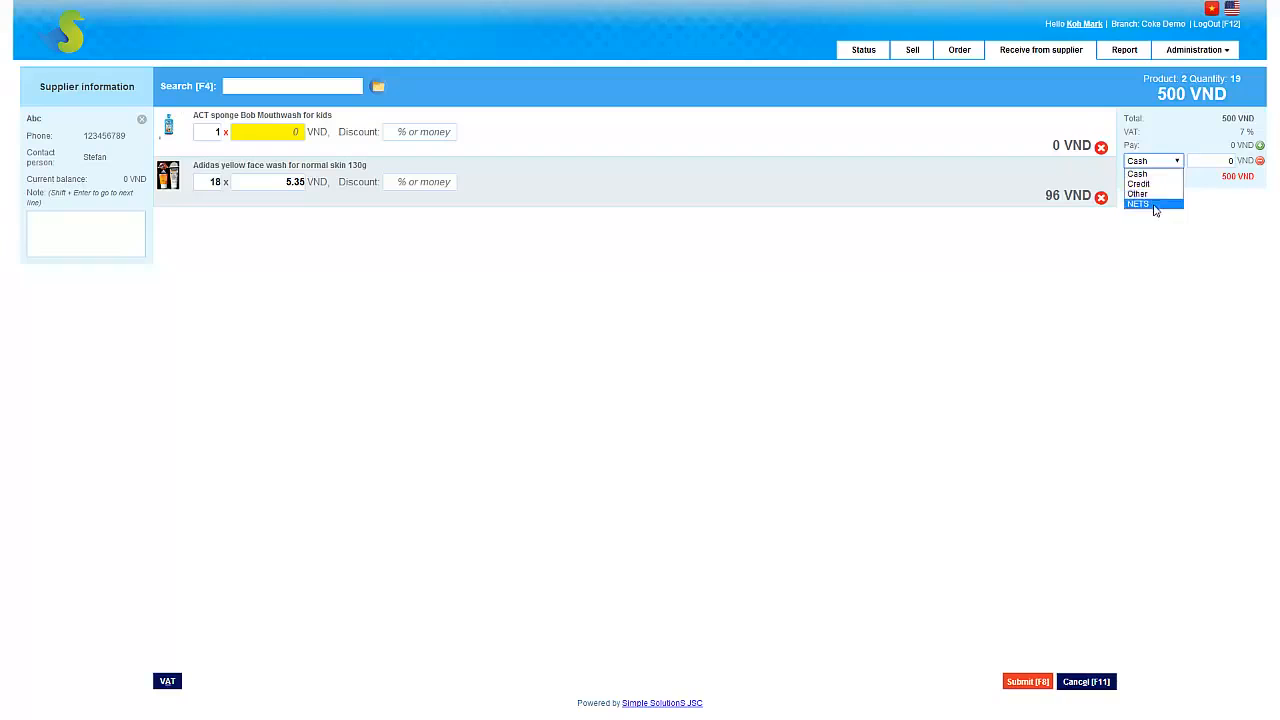
click(1193, 137)
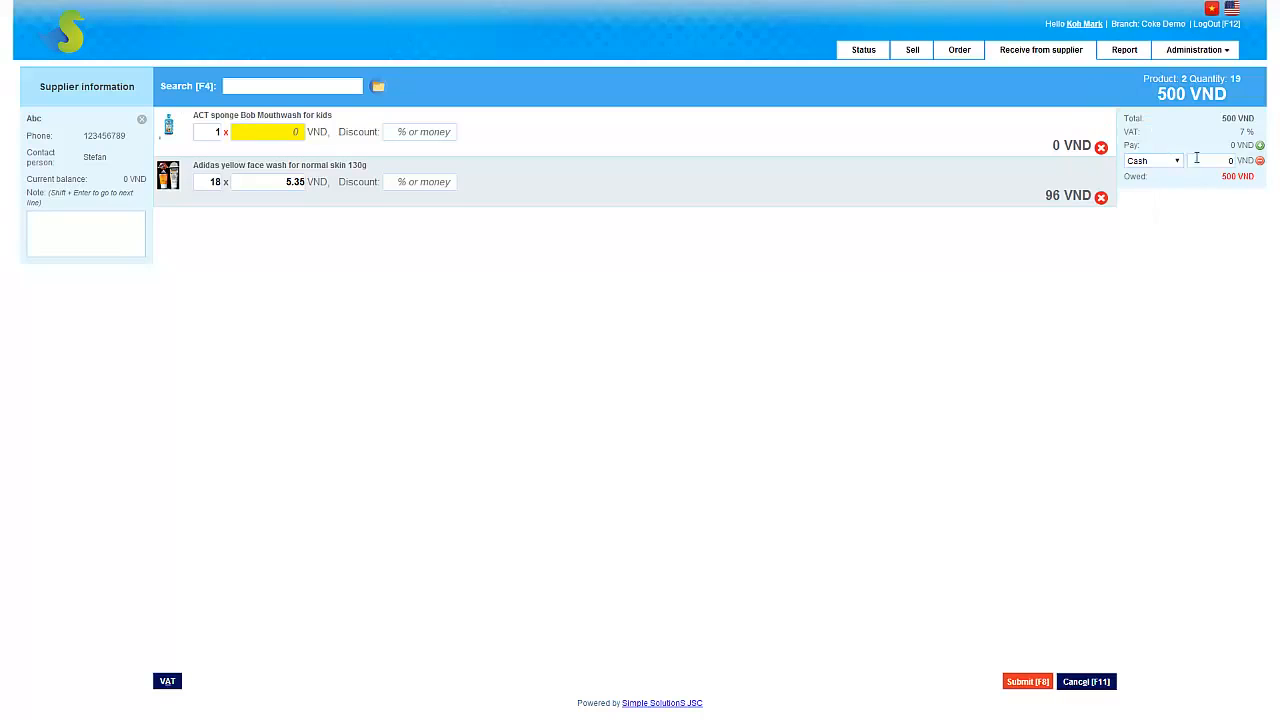
click(1229, 160)
click(1201, 275)
Step: Cancel the first submission attempt and set the unit price of the ACT sponge Bob Mouthwash to 2 VND
click(1022, 683)
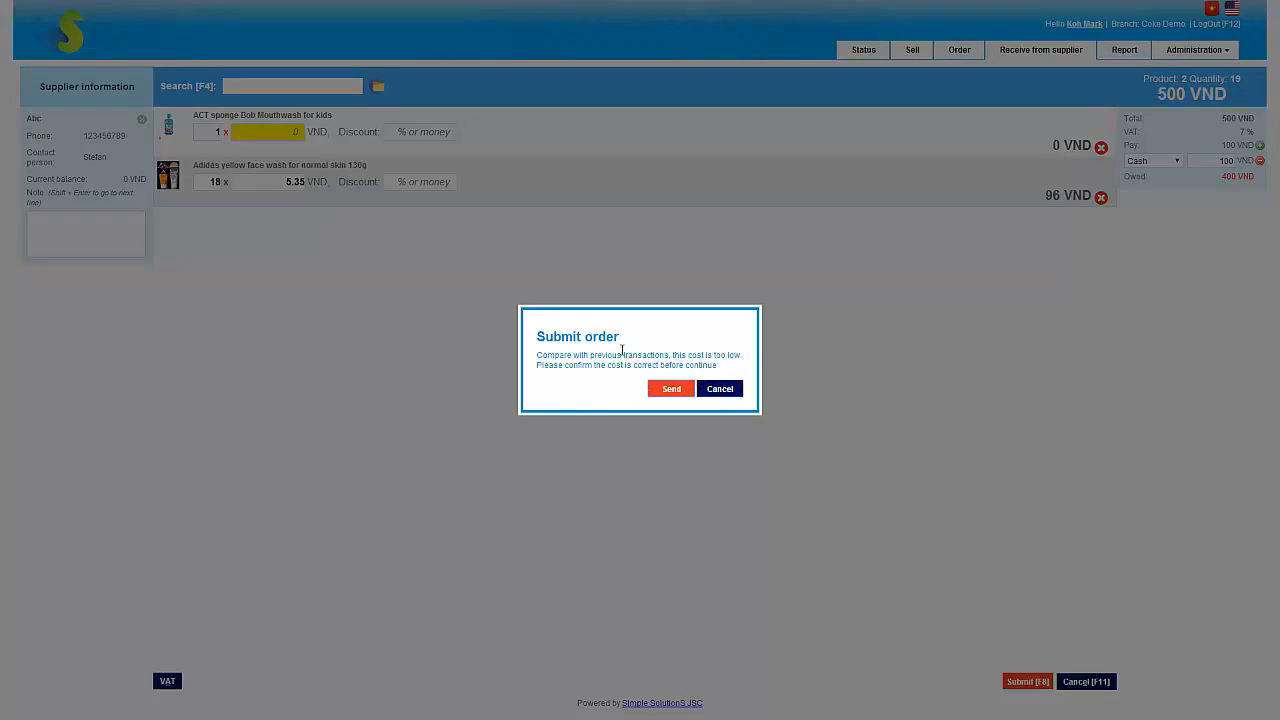
click(719, 389)
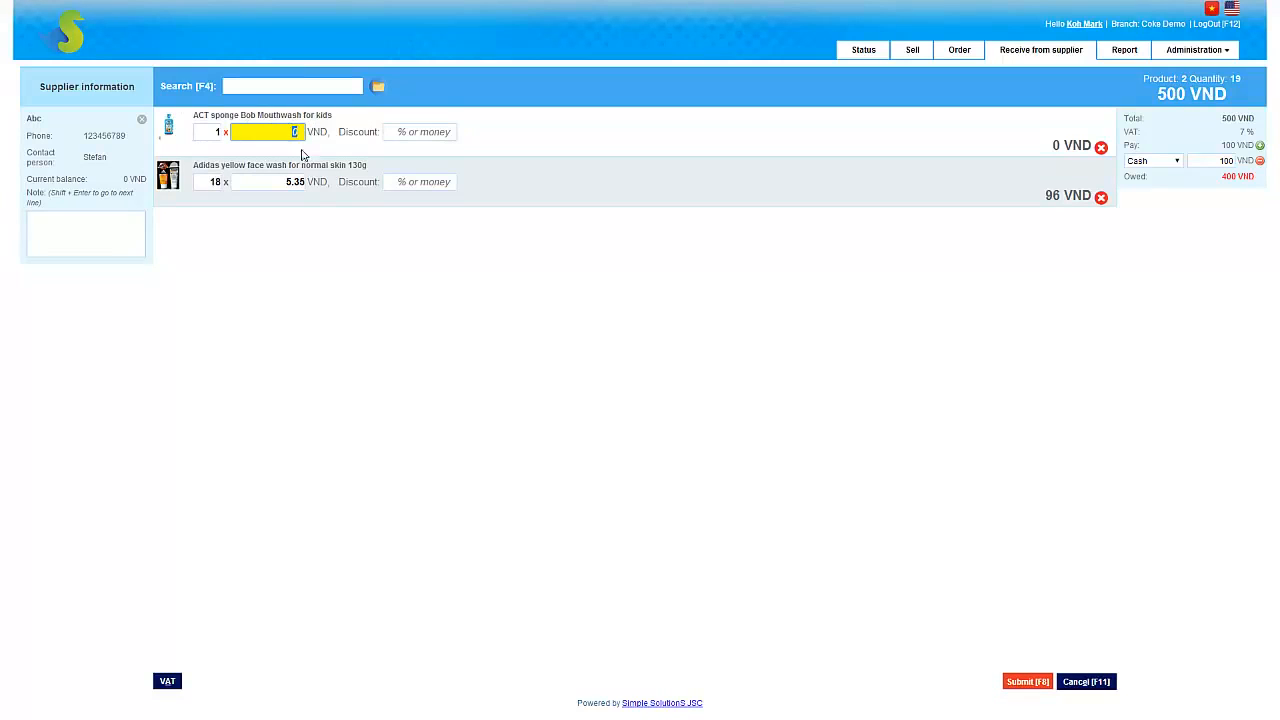
text(2)
click(458, 272)
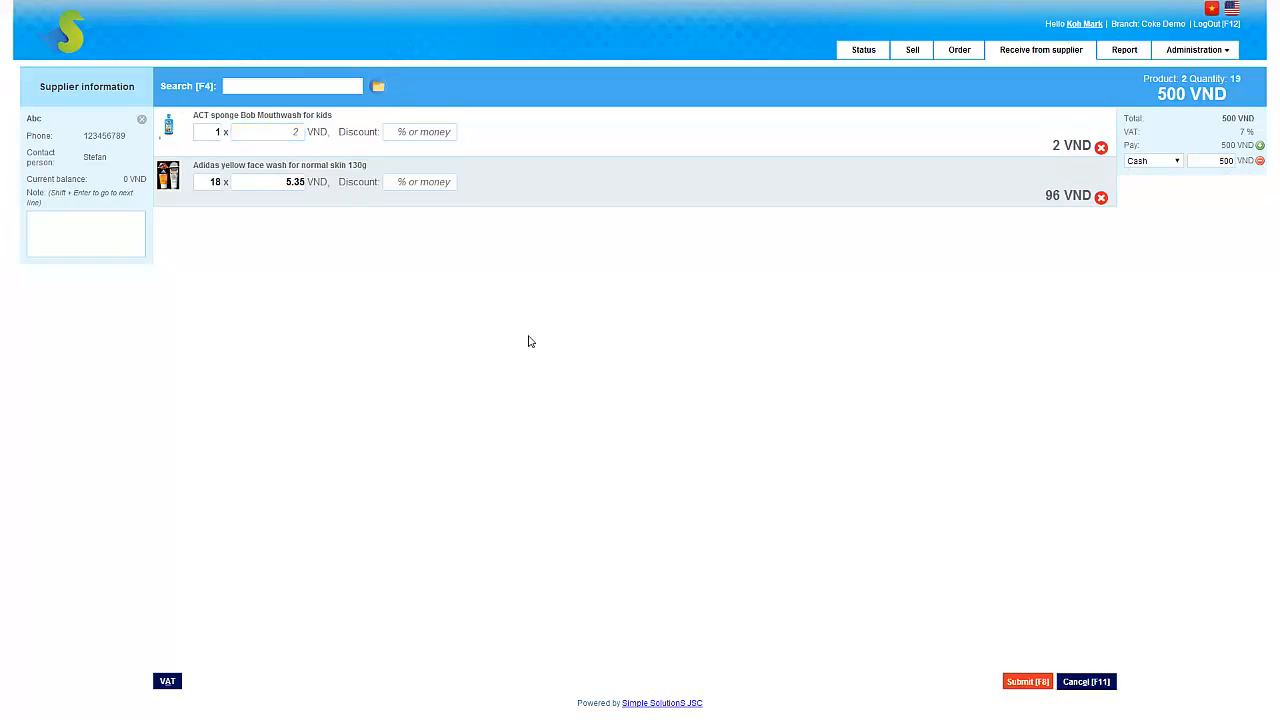
Step: Submit the goods receipt, preview its printout and close the preview without saving
click(1030, 683)
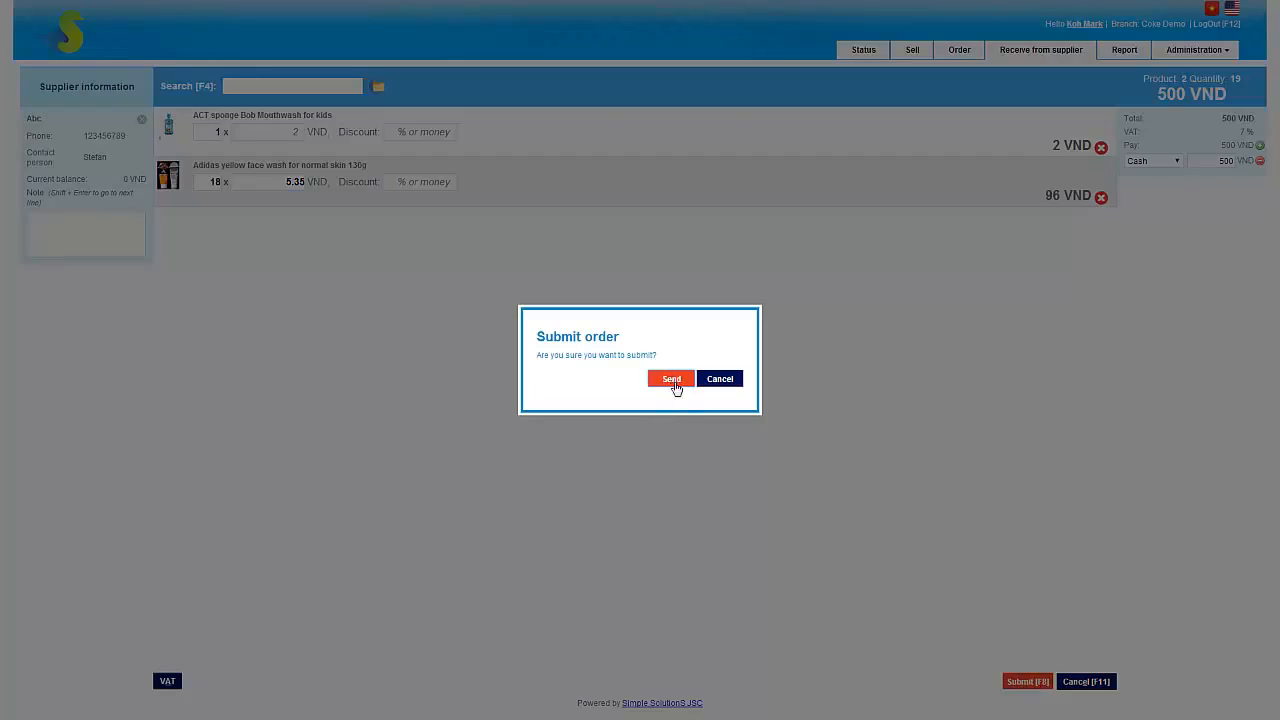
click(671, 379)
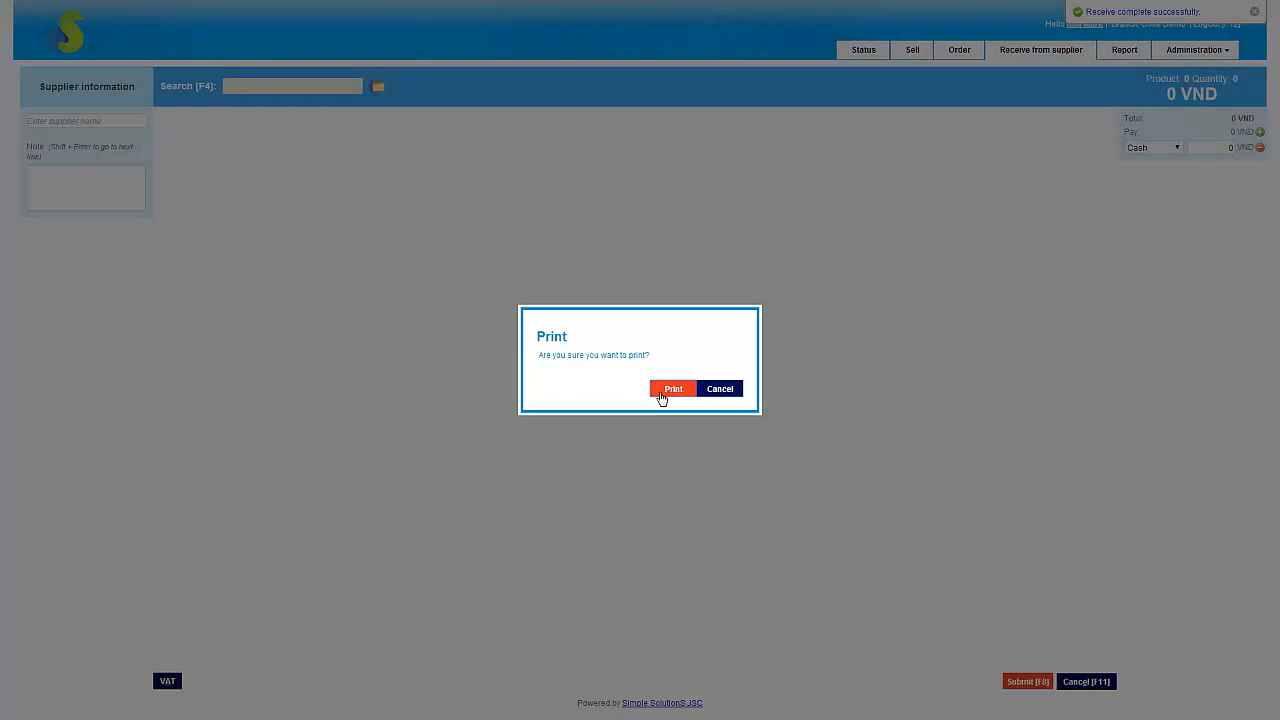
click(672, 388)
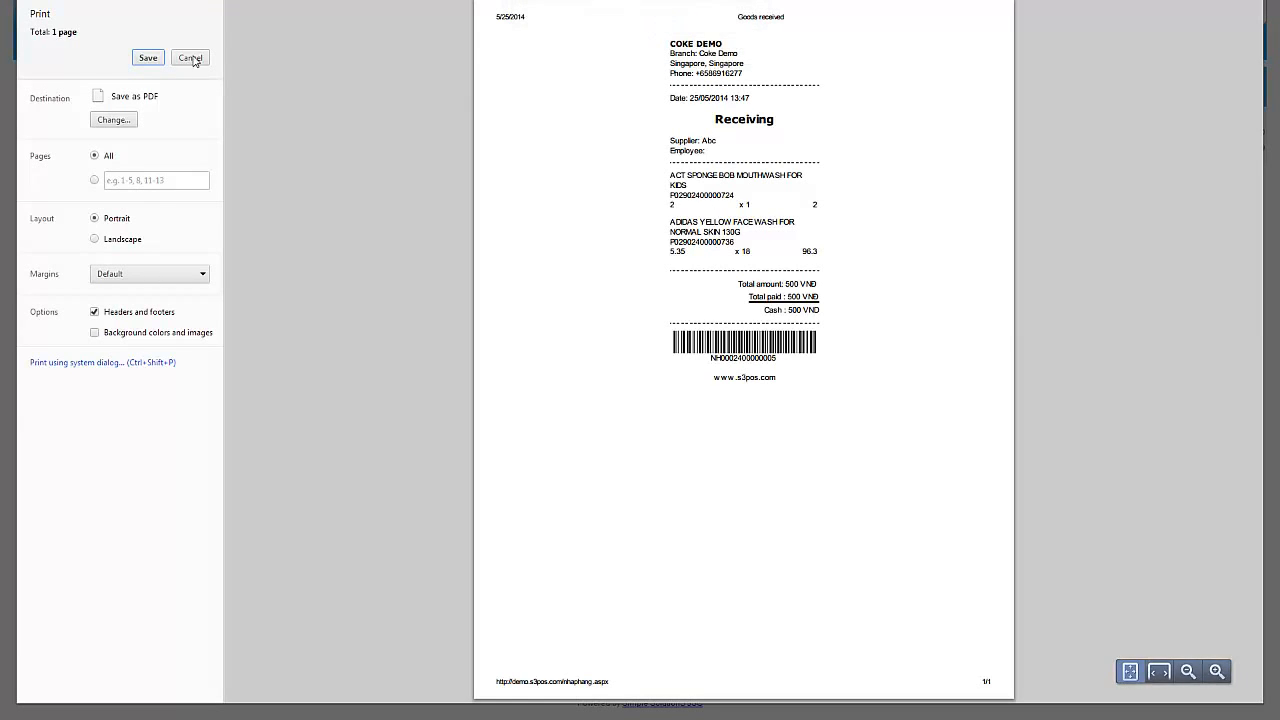
click(190, 57)
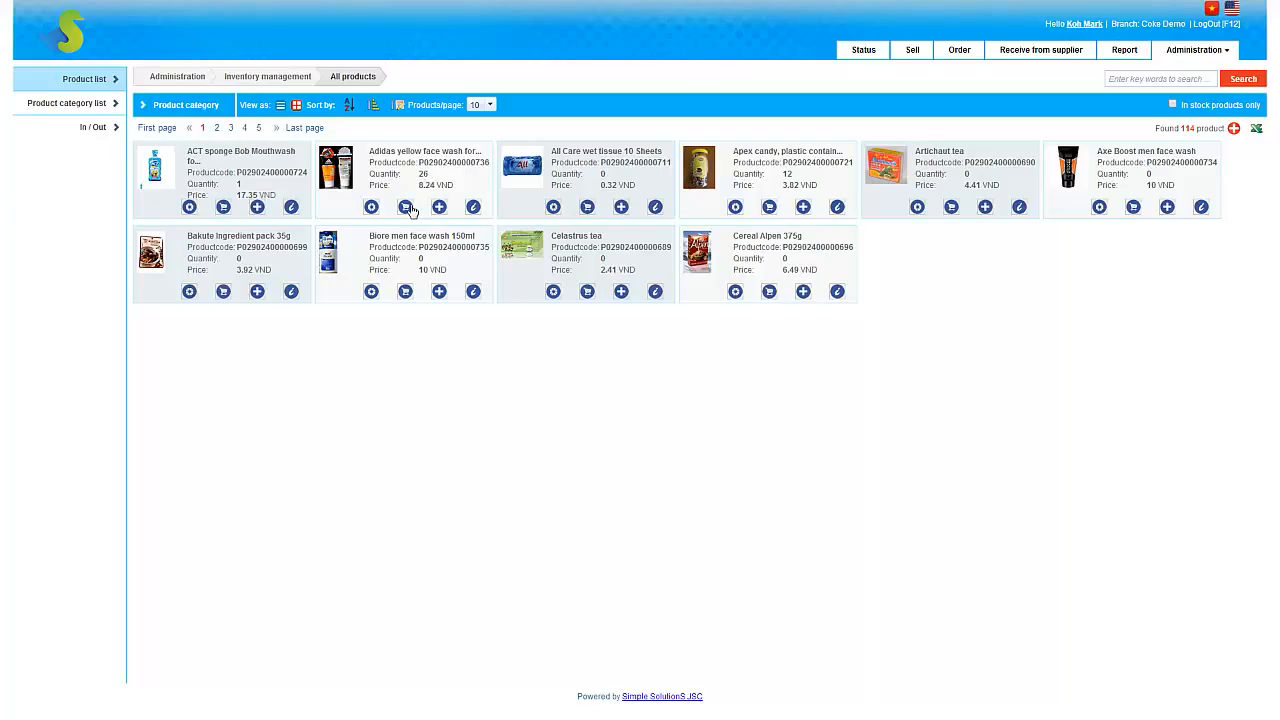
Step: Examine the In/Out stock movements and the cost history of the Adidas yellow face wash
click(371, 207)
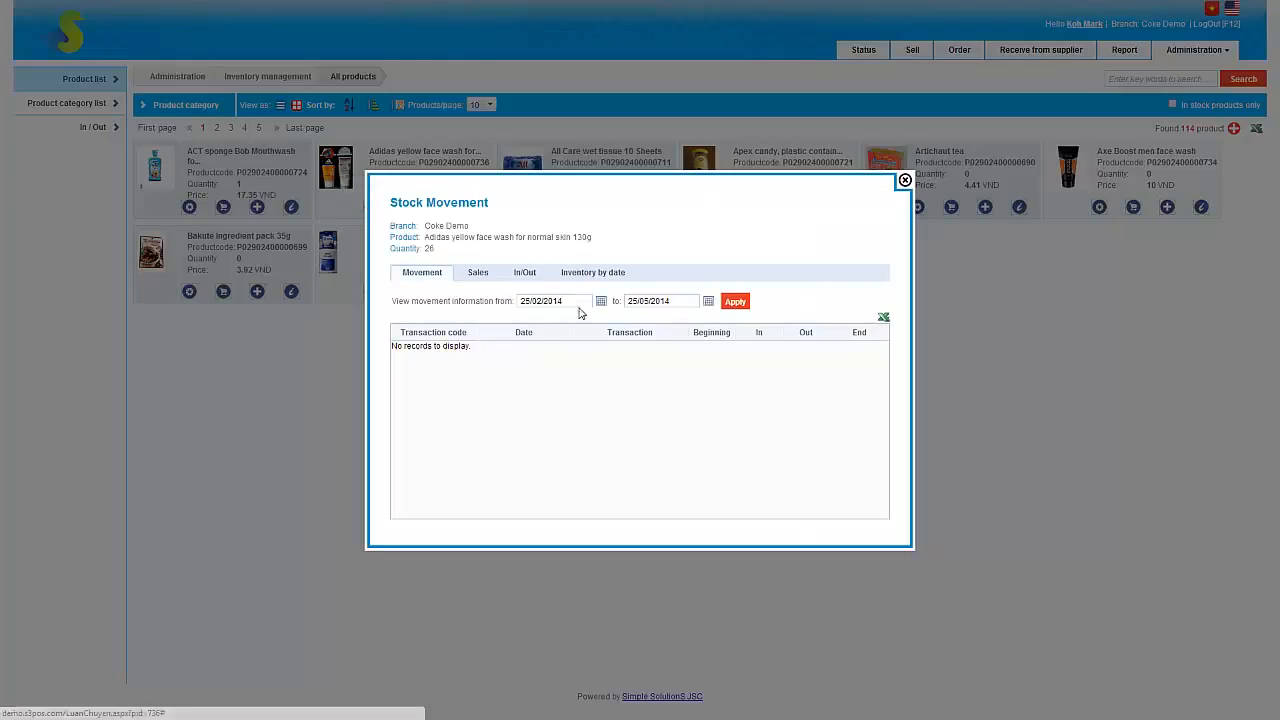
click(522, 271)
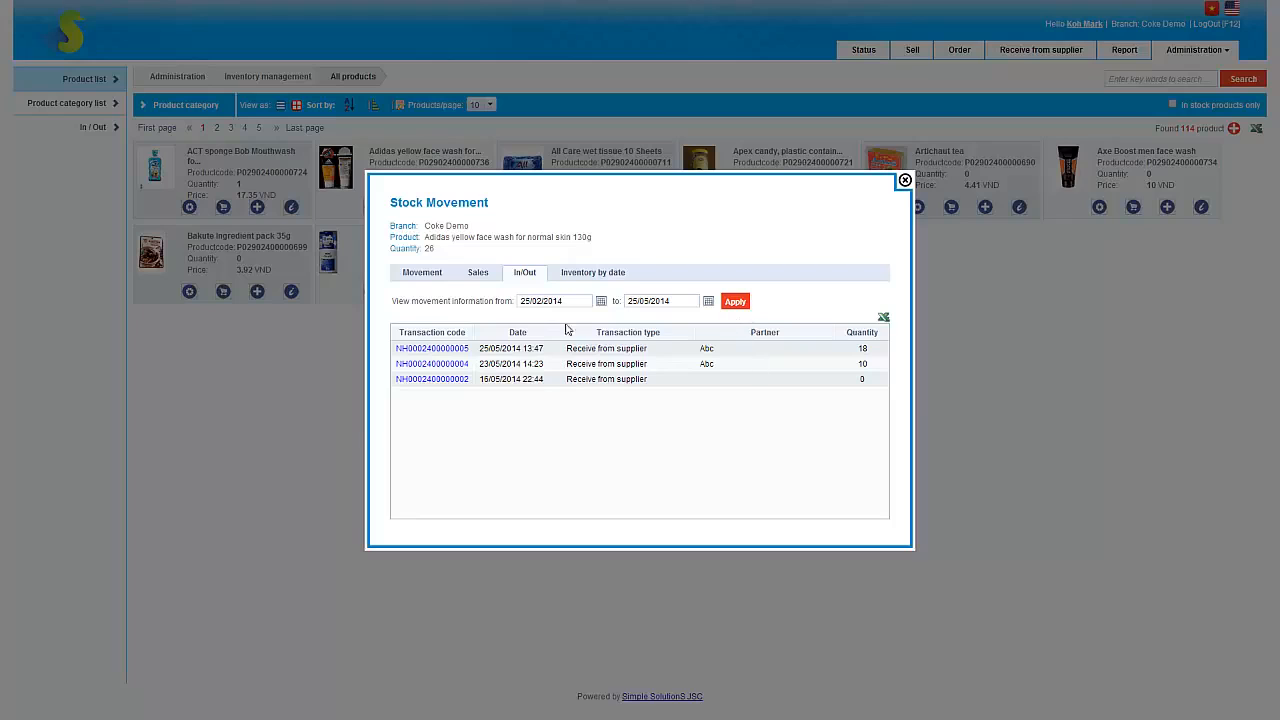
click(905, 181)
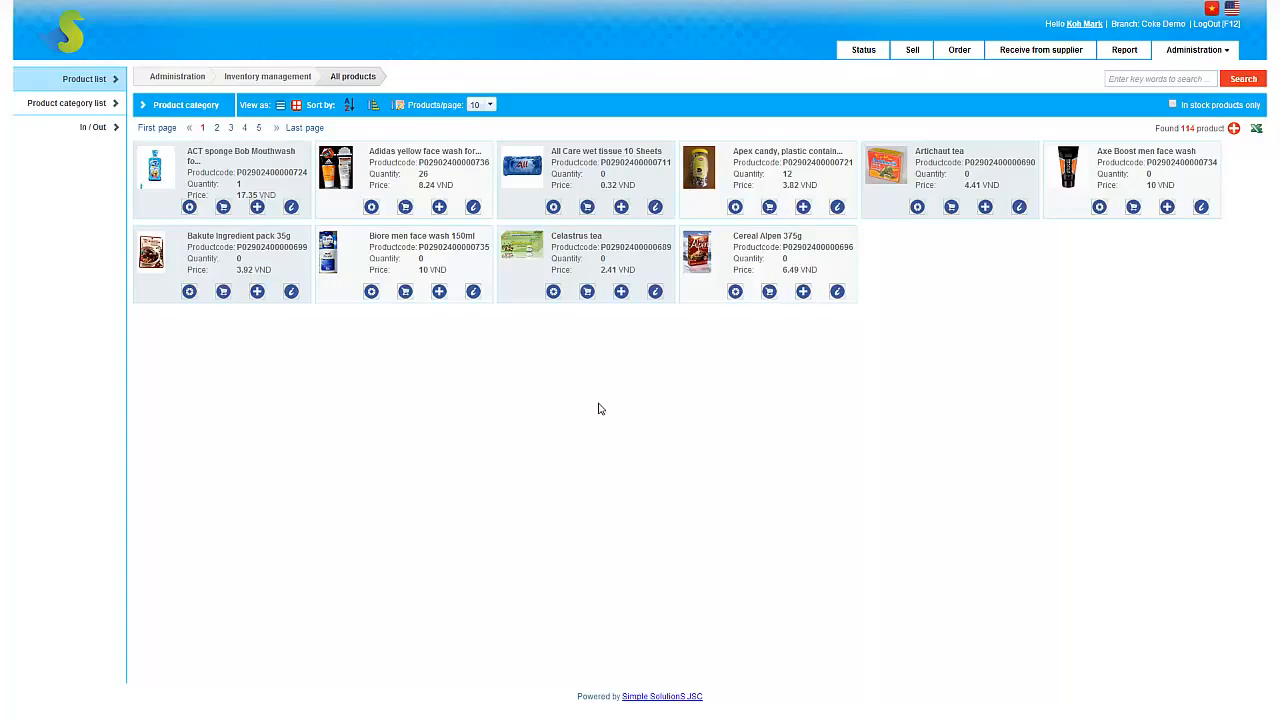
click(439, 207)
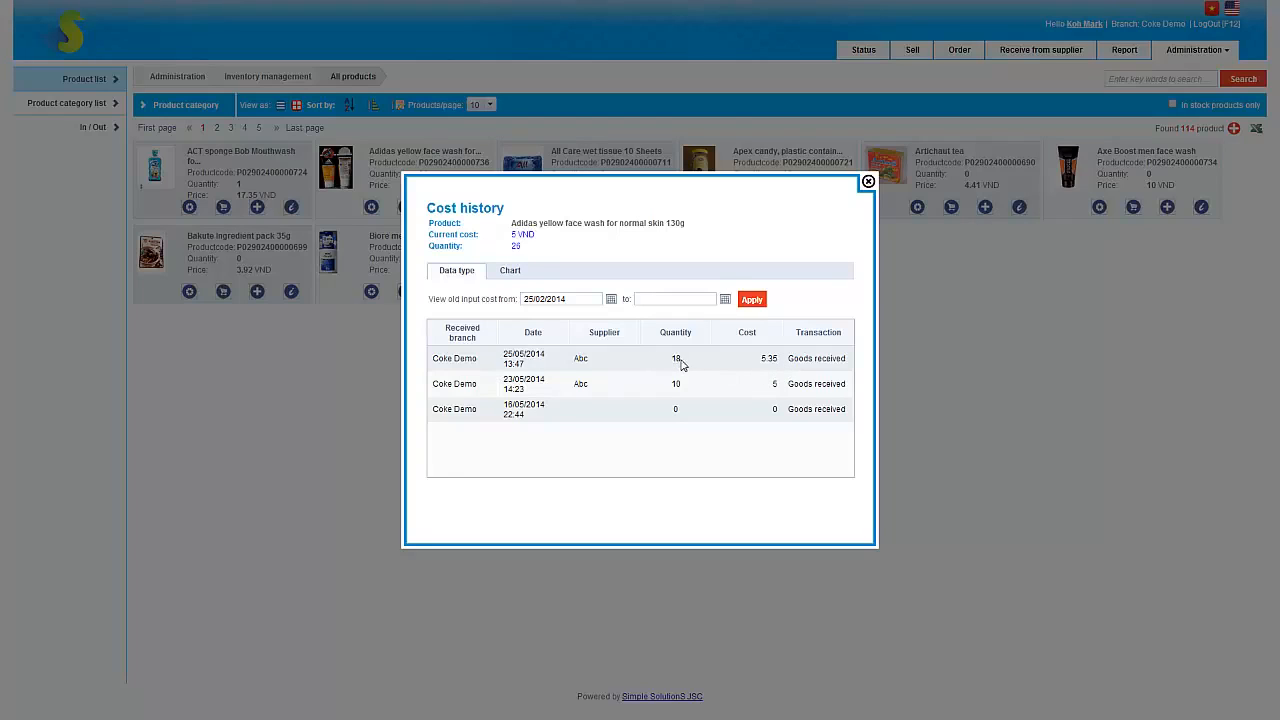
click(868, 183)
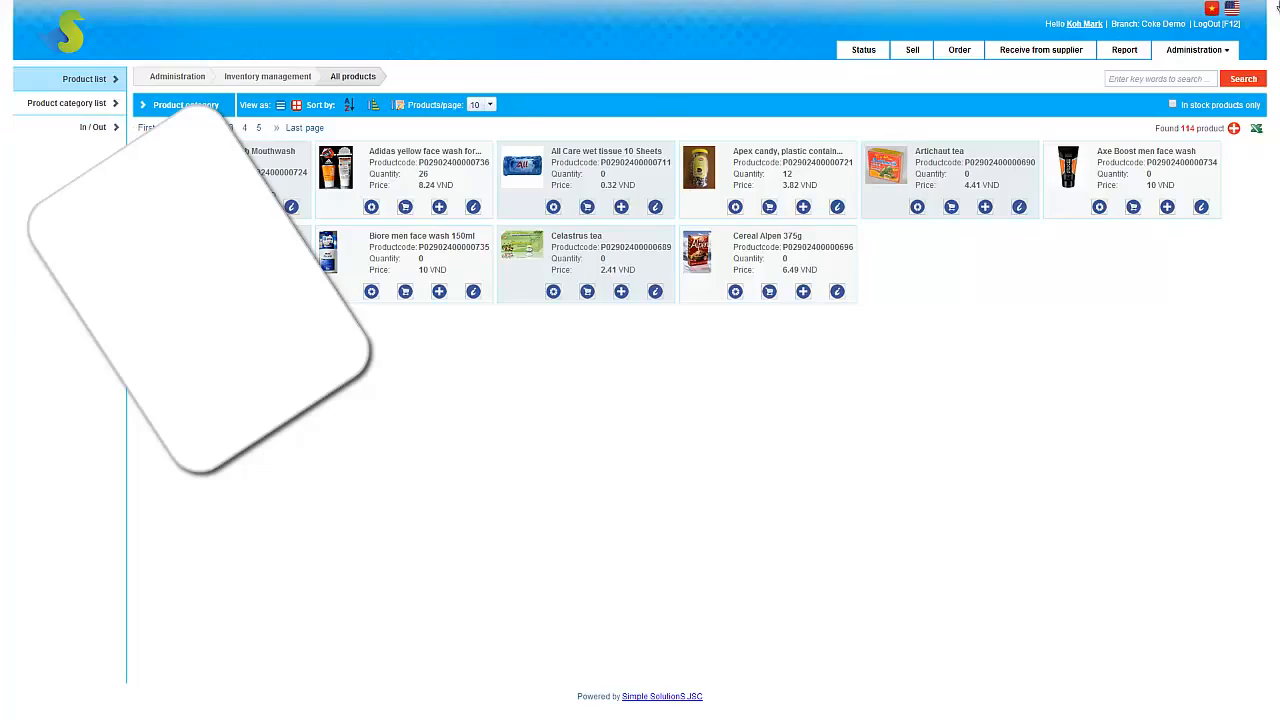
Step: Open a stocktake in the inventory management section and add the Adidas yellow face wash for normal skin 130g
key(F11)
click(1200, 52)
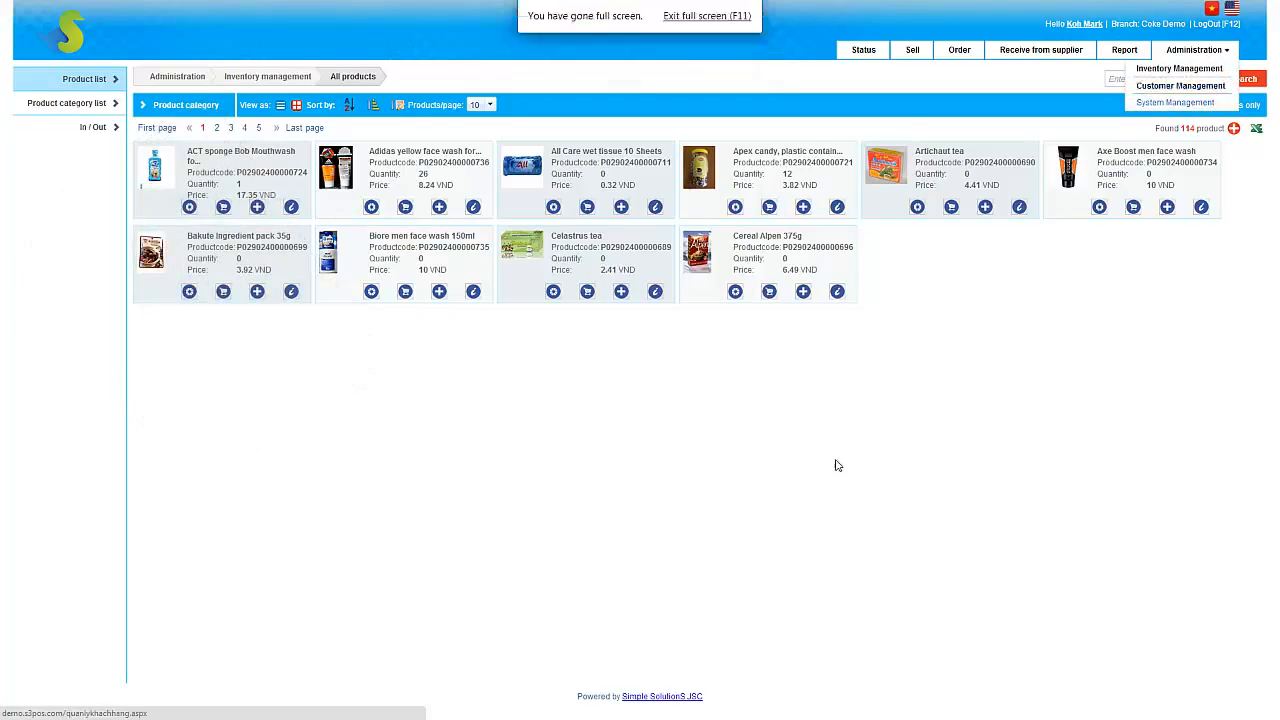
click(93, 128)
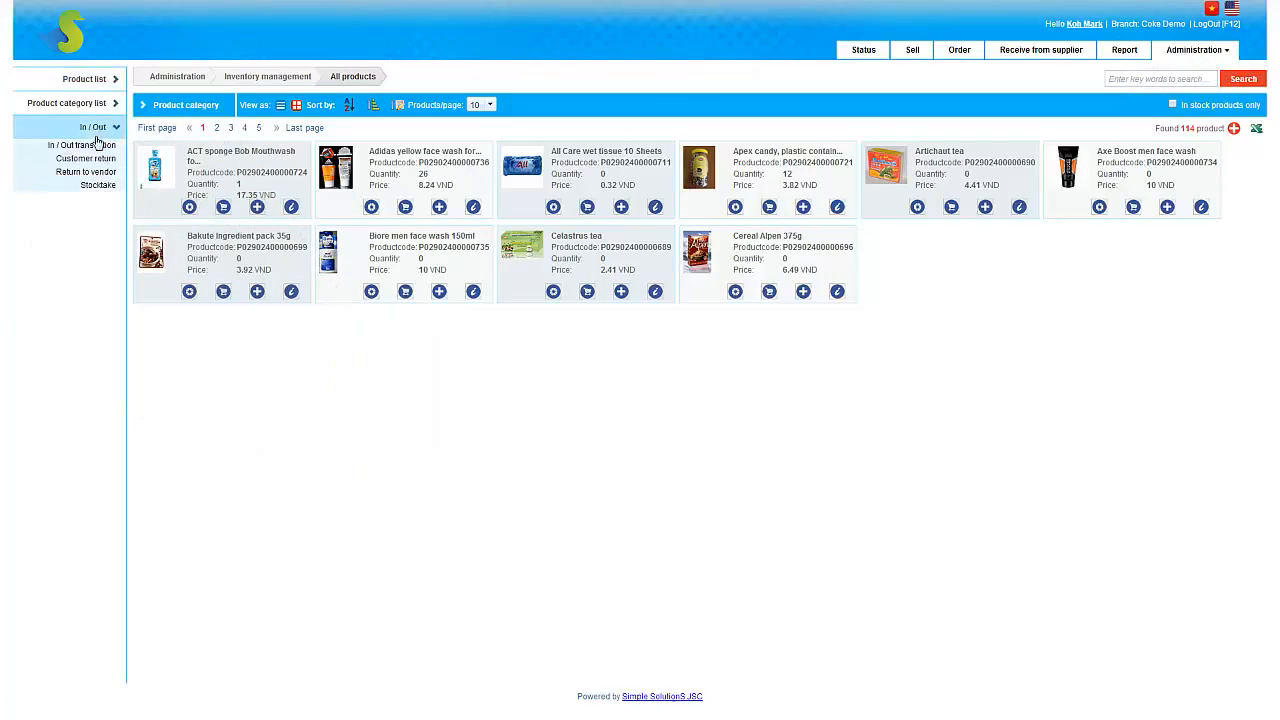
click(98, 187)
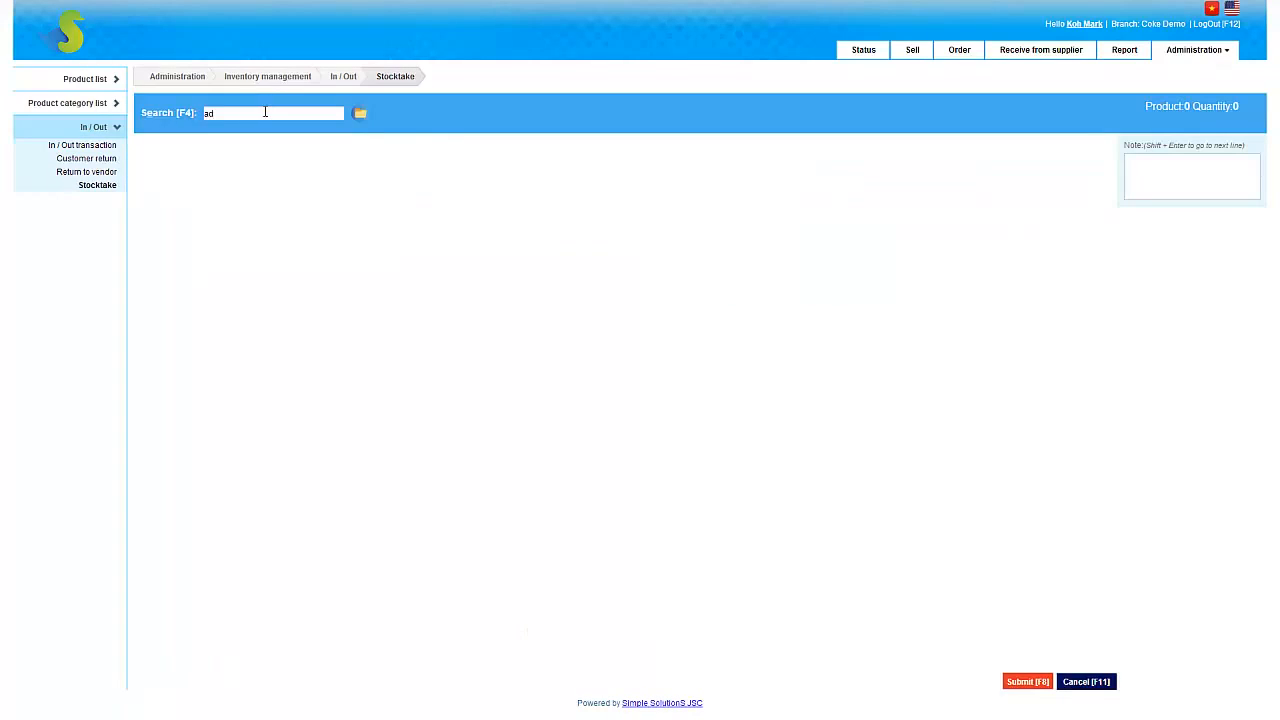
click(265, 112)
text(adidas)
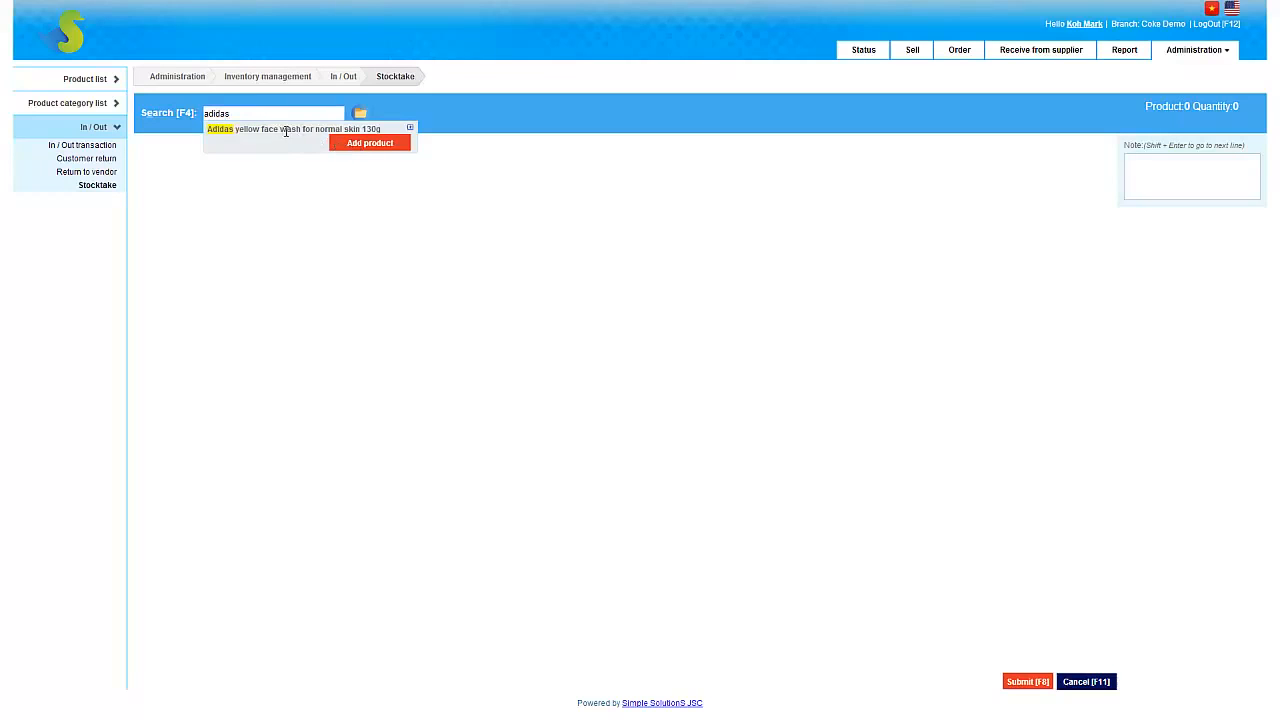
click(355, 148)
Step: Set the stocktaking quantity of the Adidas face wash to 24 and submit the stocktake without printing
drag(384, 157, 369, 161)
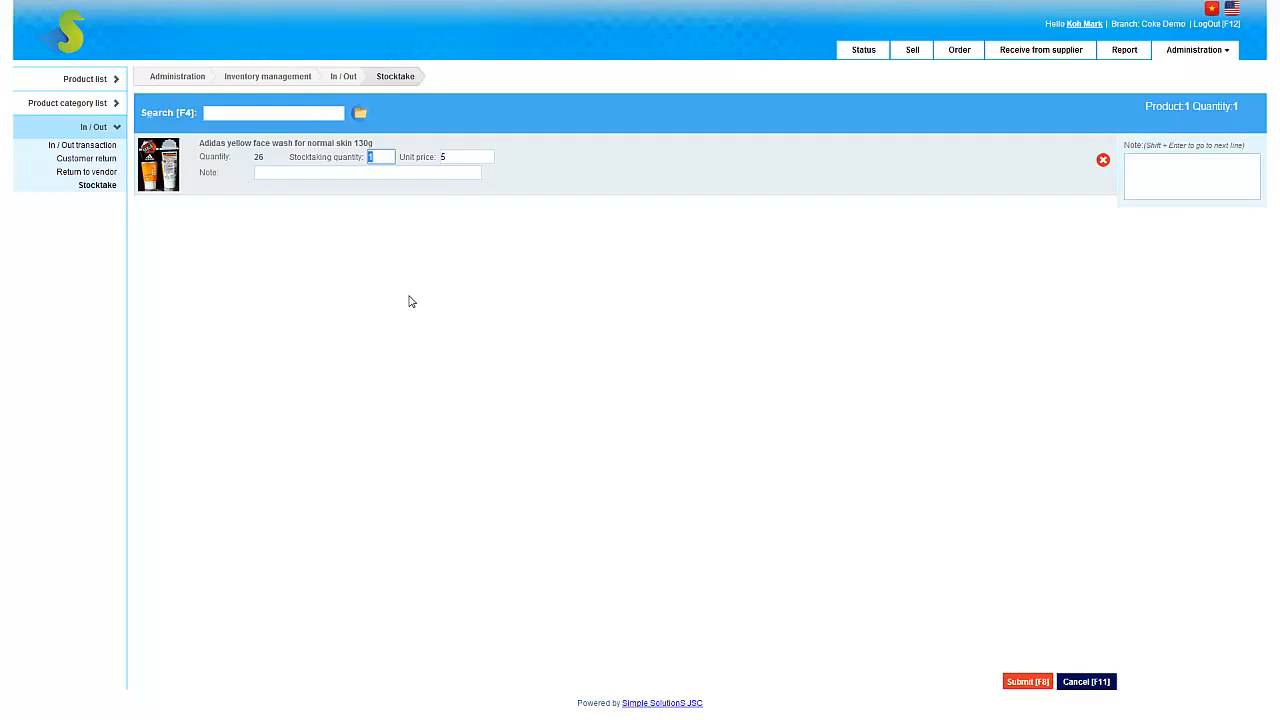
text(24)
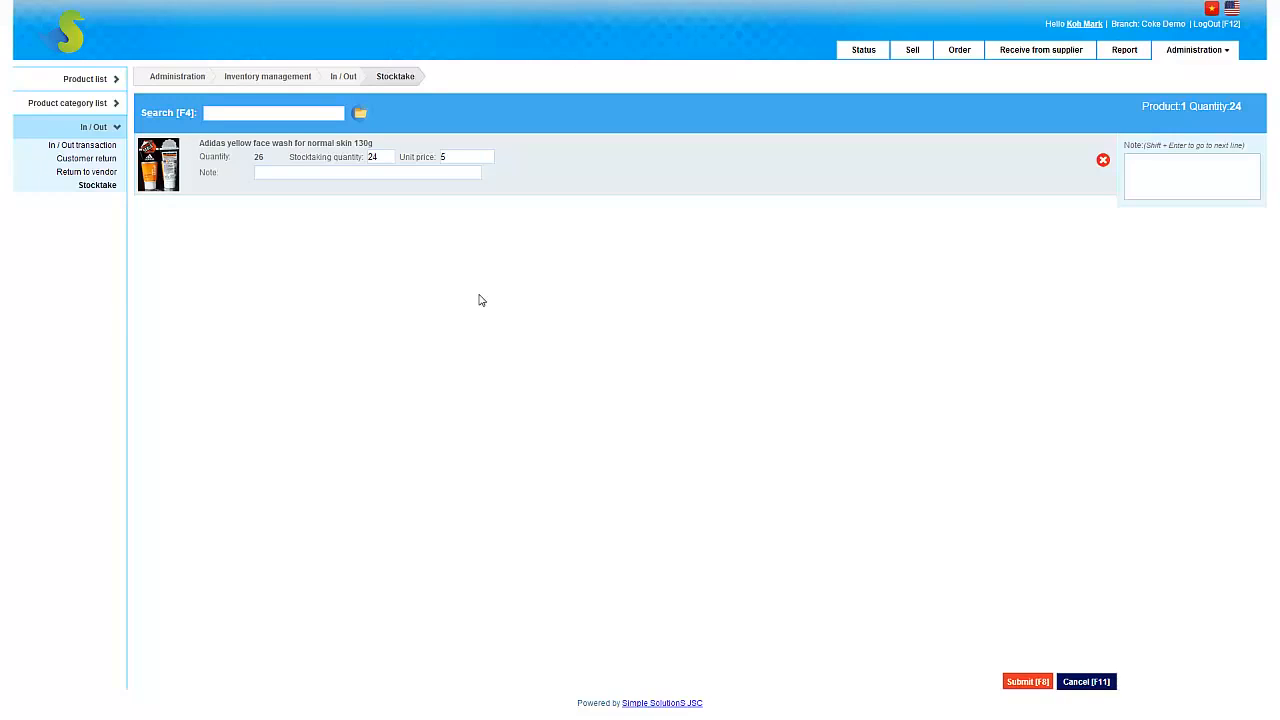
click(381, 156)
click(1025, 681)
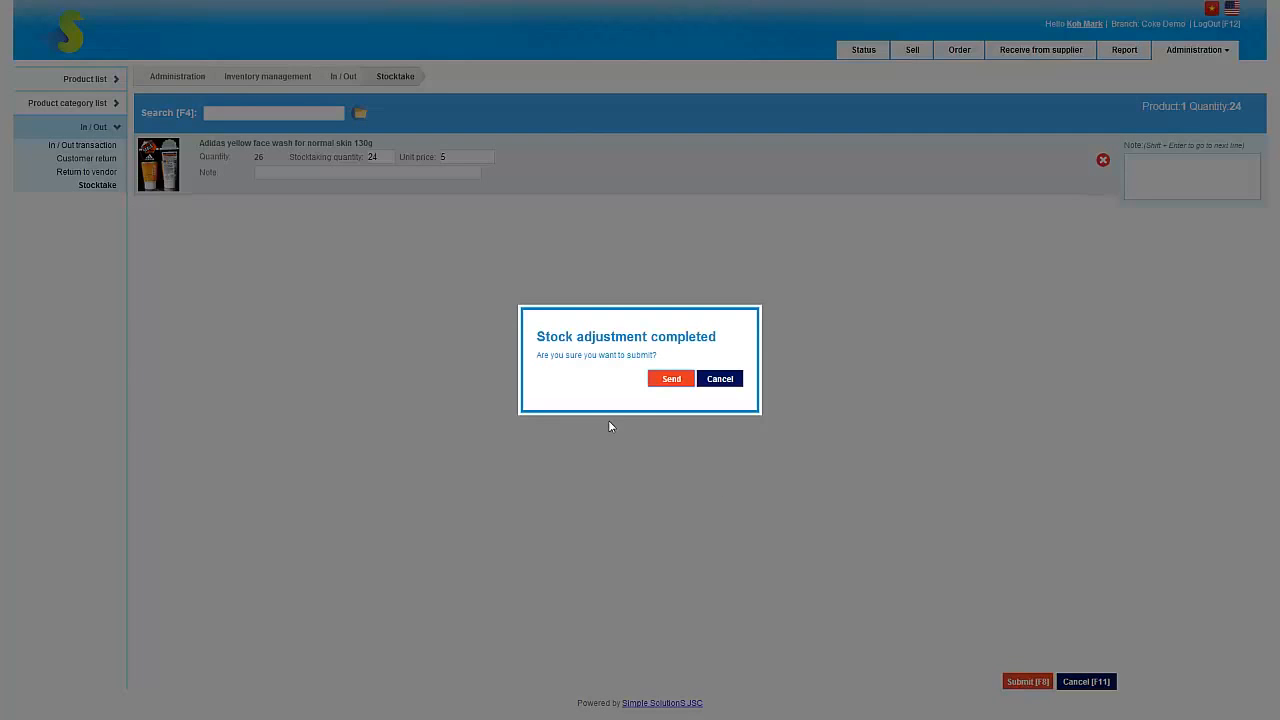
click(671, 380)
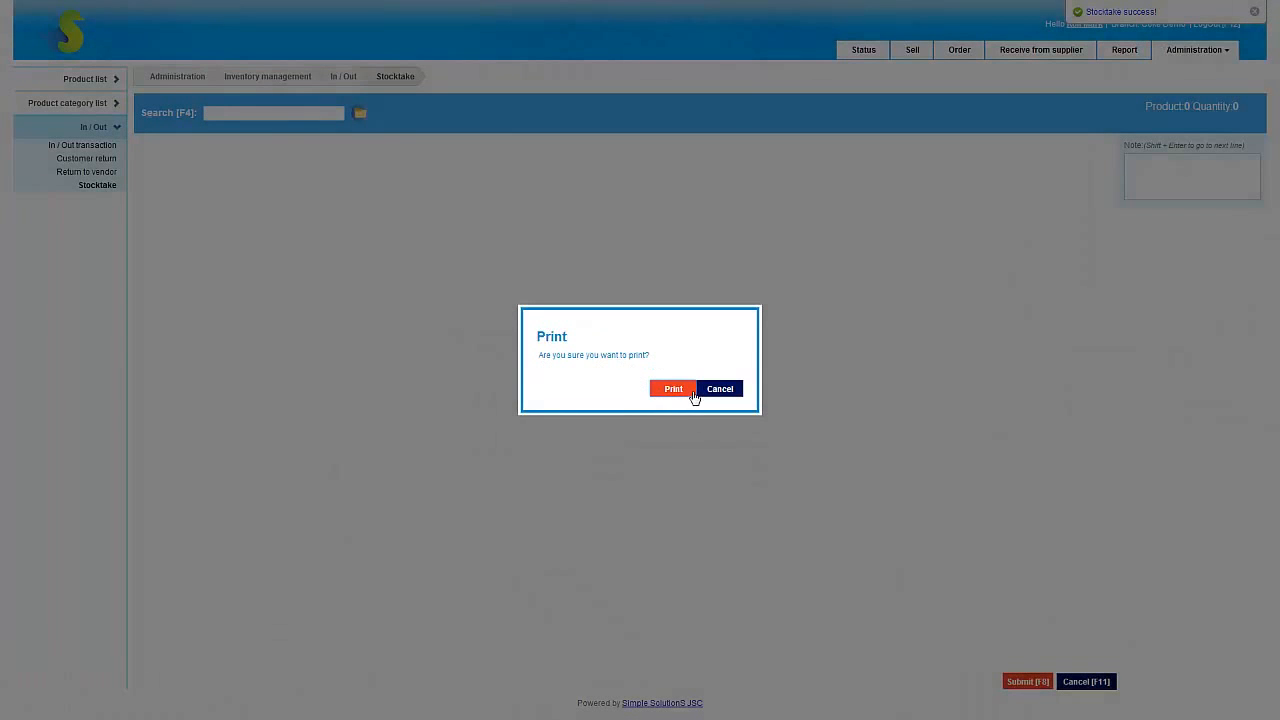
click(728, 392)
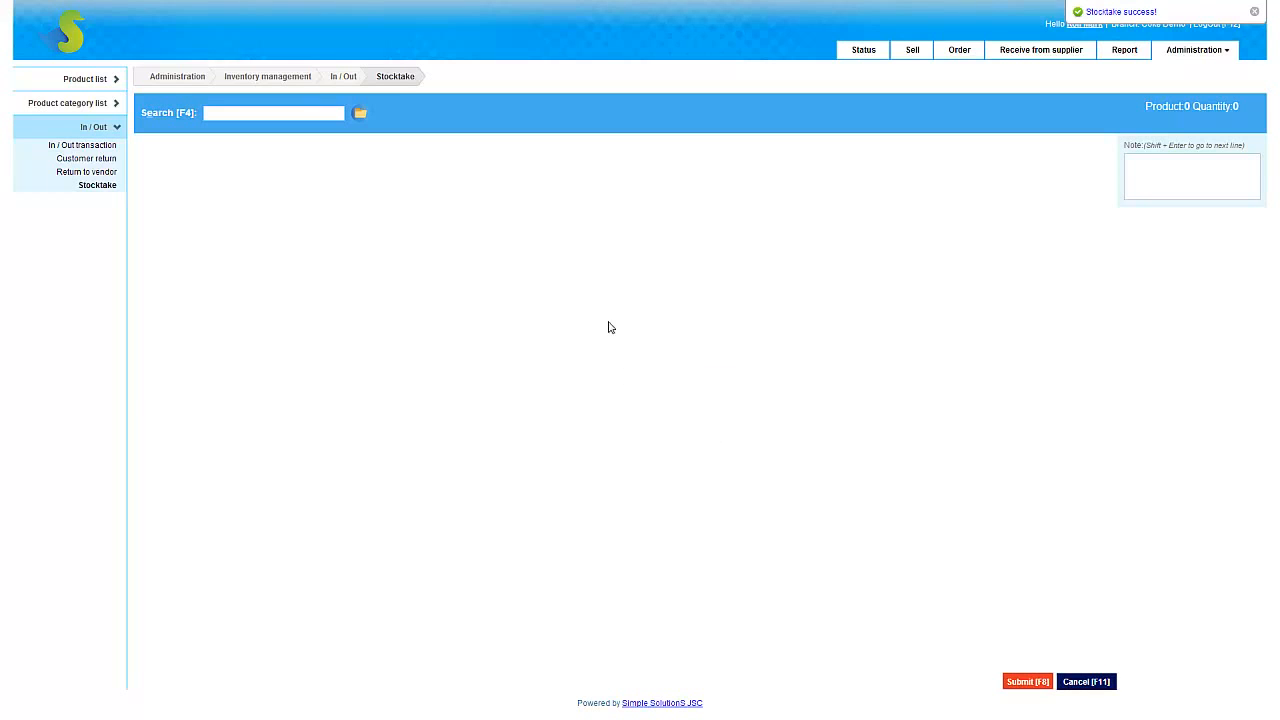
Step: Return to the inventory product list and examine the In/Out stock movements of the Adidas yellow face wash
click(1193, 52)
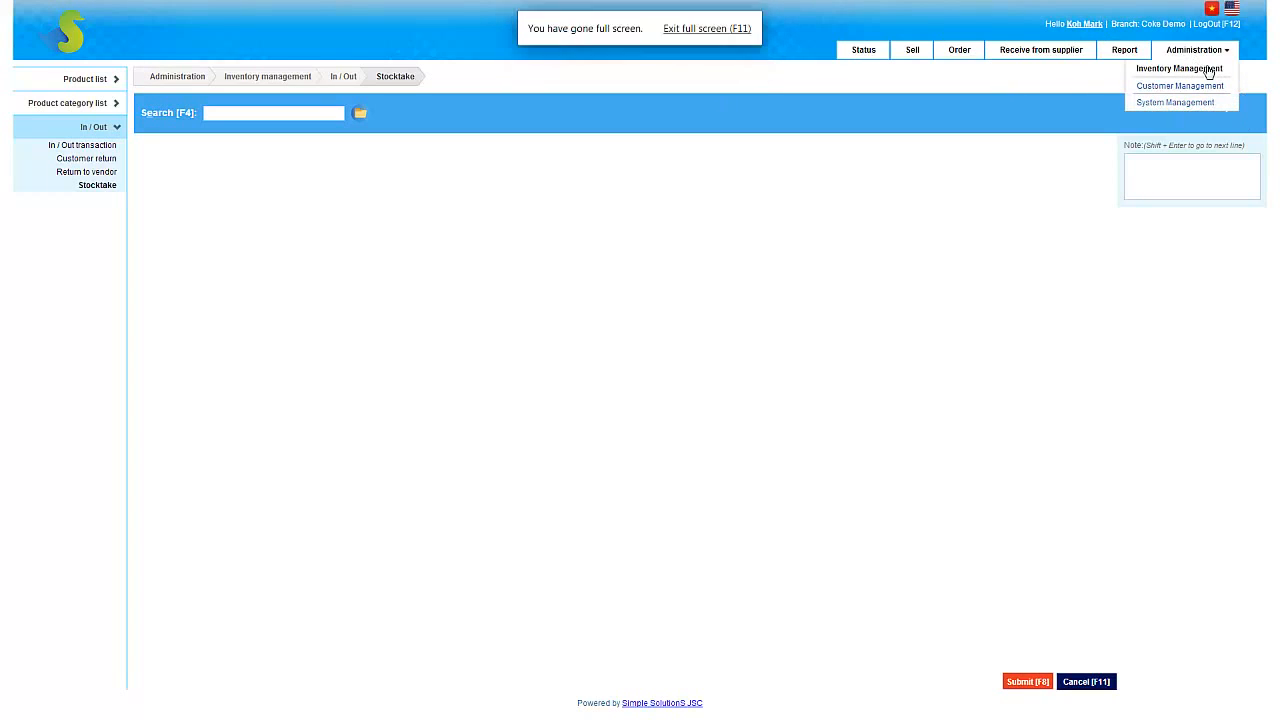
click(1206, 69)
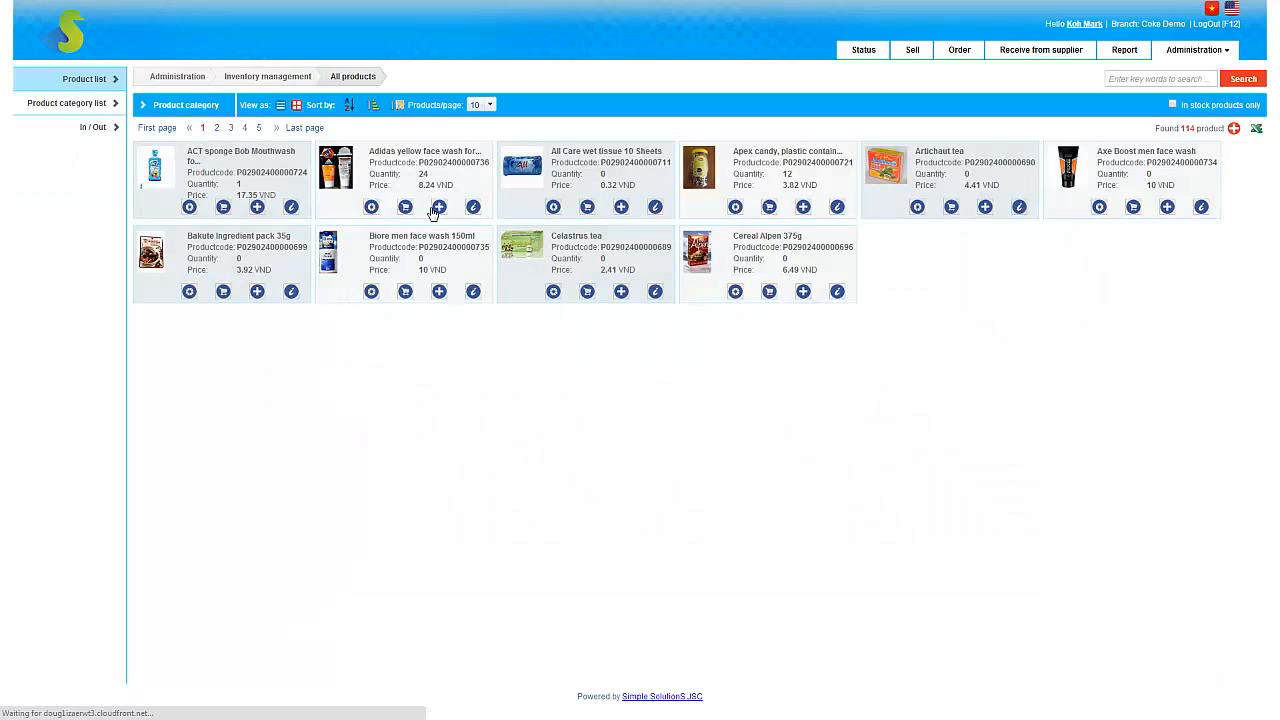
click(373, 208)
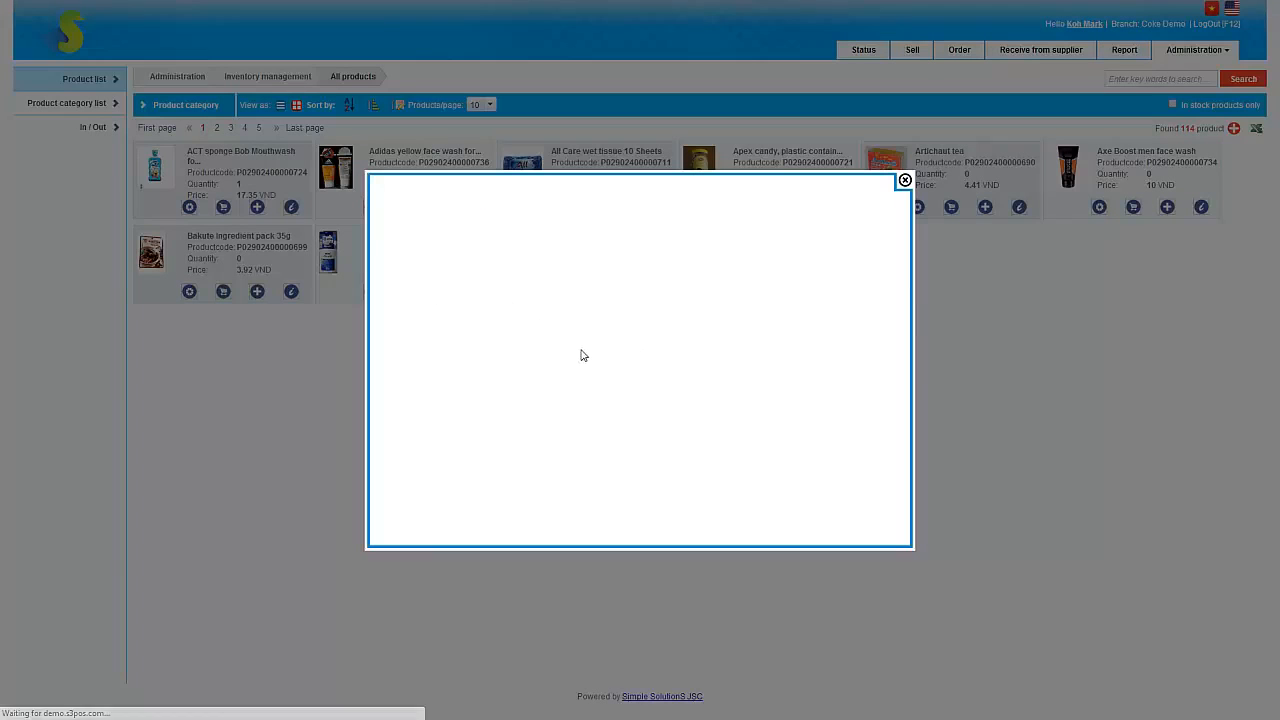
click(539, 279)
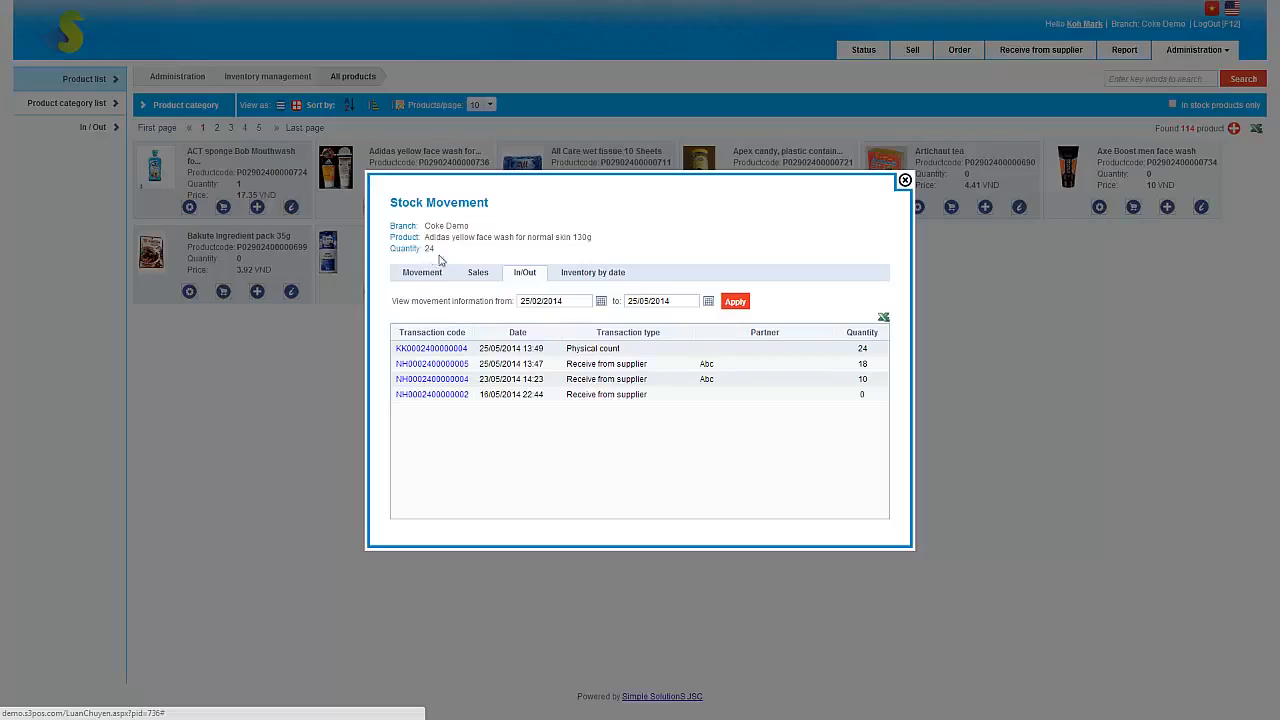
click(905, 181)
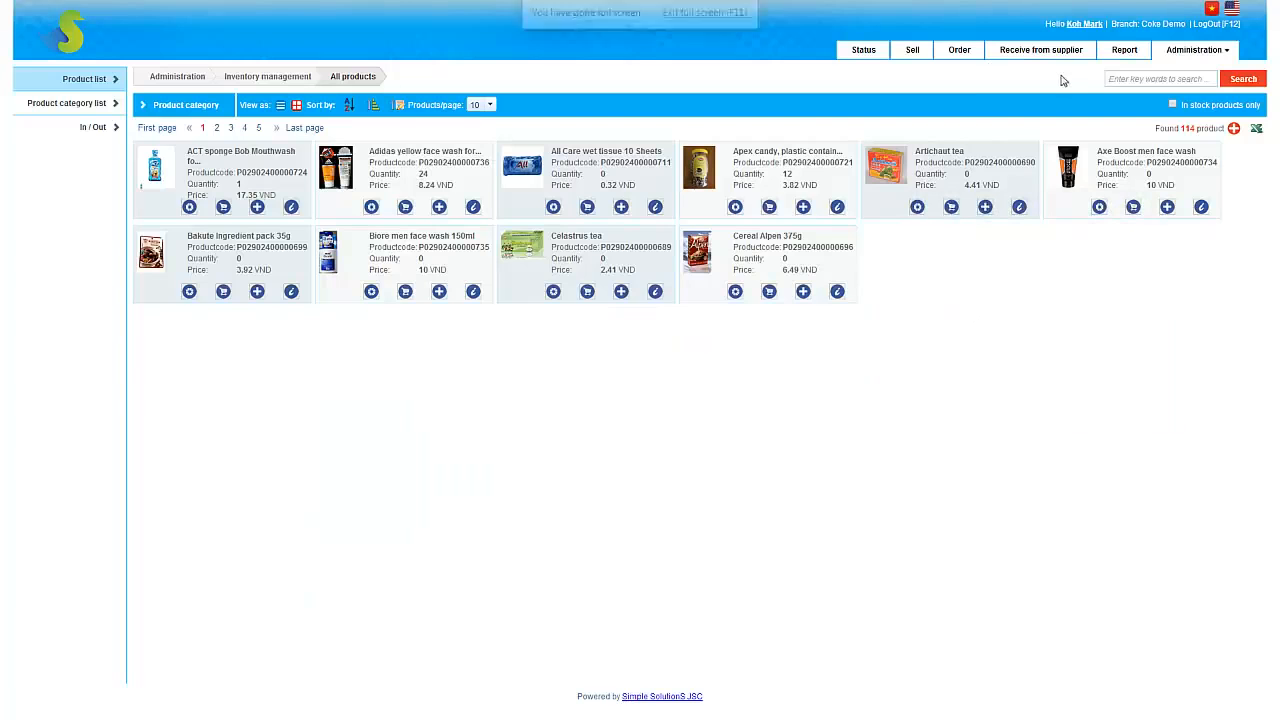